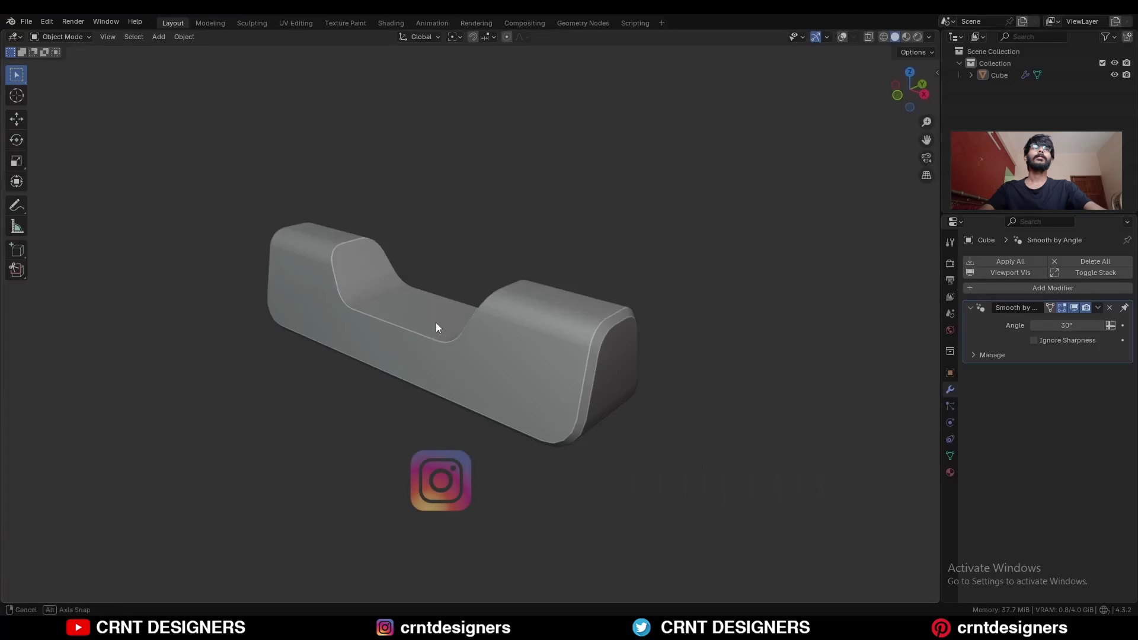
Delete the existing finished block model and turn the viewport overlays on.
{"action": "middle_click_drag", "start_coordinate": [437, 328], "coordinate": [758, 302]}
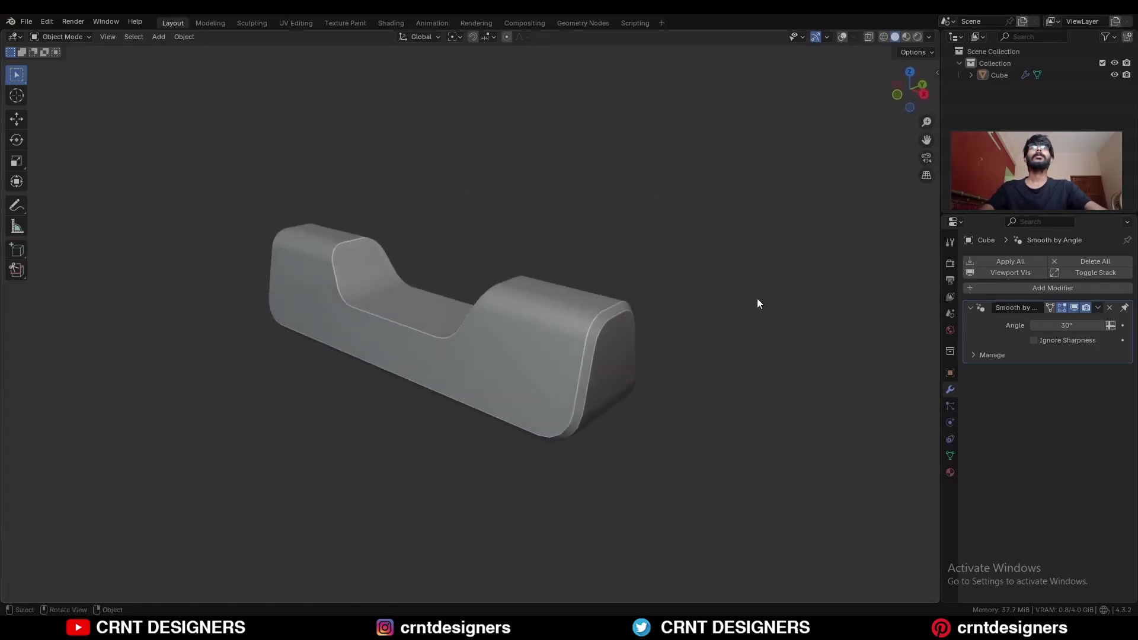
{"action": "left_click", "coordinate": [593, 354]}
{"action": "key", "text": "x"}
{"action": "left_click", "coordinate": [590, 344]}
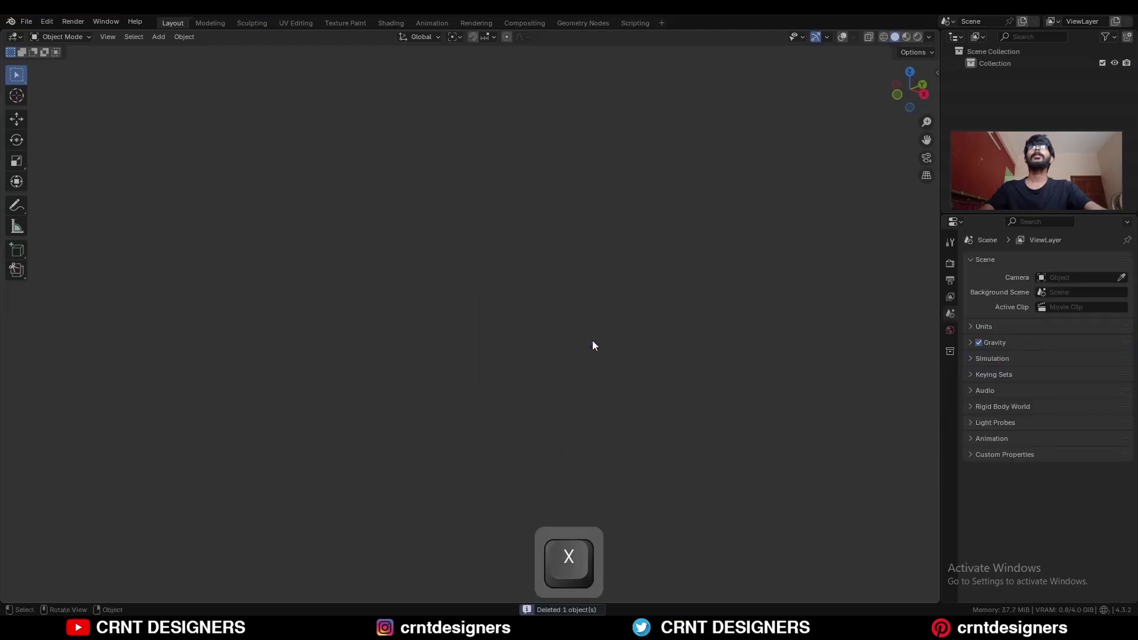
{"action": "key", "text": "shift+alt+z"}
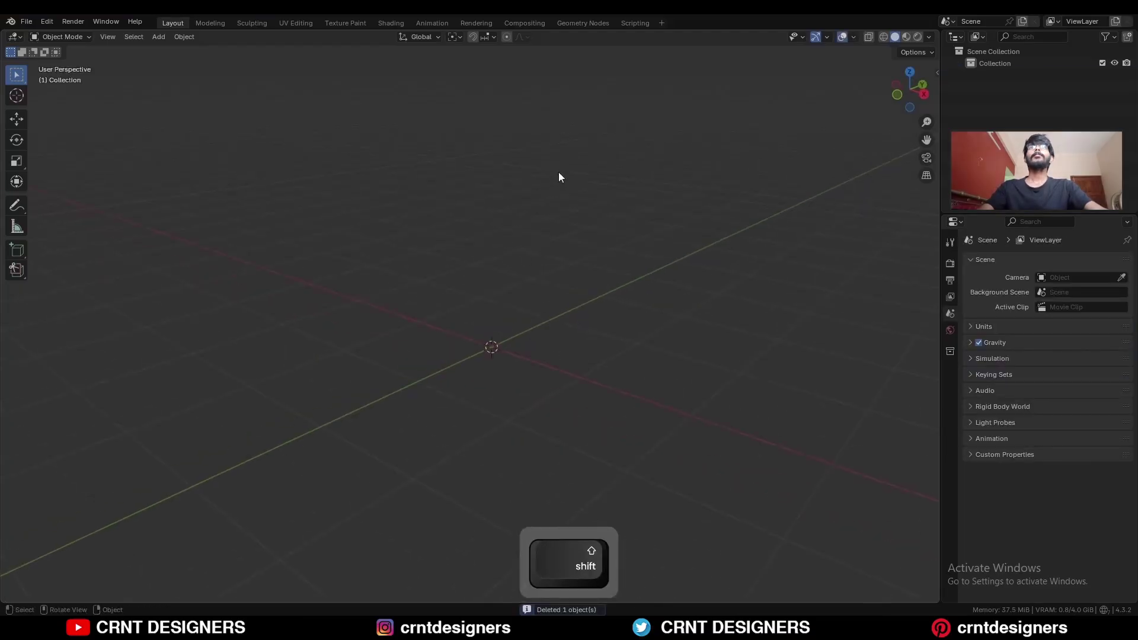
Add a 2 m cube and raise it along Z until its base rests on the grid floor.
{"action": "key", "text": "shift+a"}
{"action": "mouse_move", "coordinate": [560, 164]}
{"action": "left_click", "coordinate": [613, 172]}
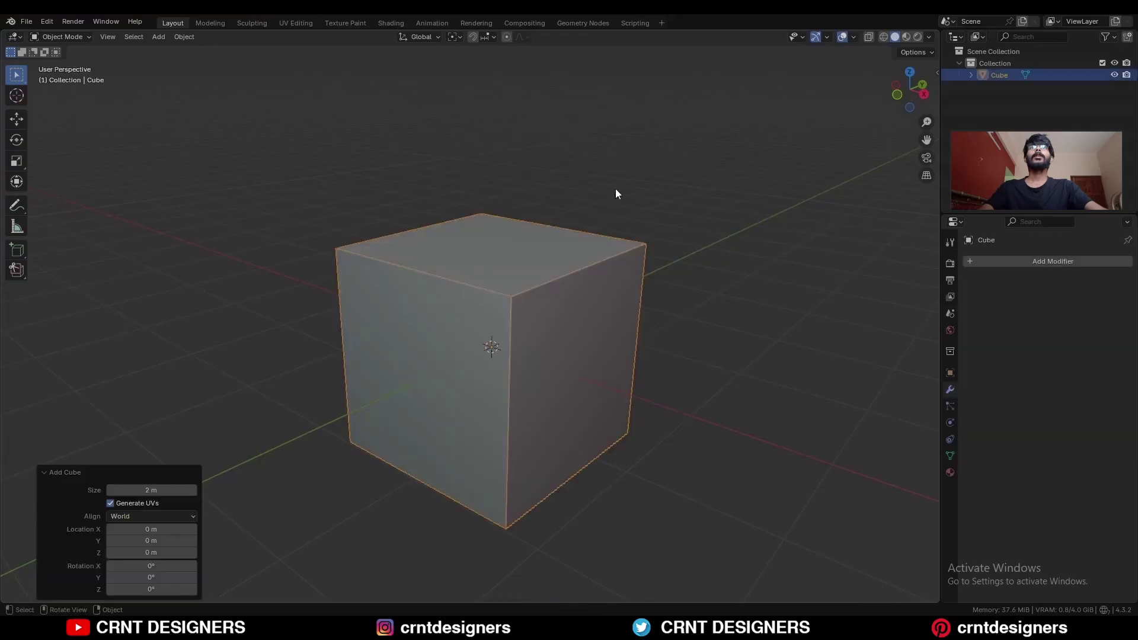
{"action": "left_click", "coordinate": [921, 93]}
{"action": "left_click", "coordinate": [16, 118]}
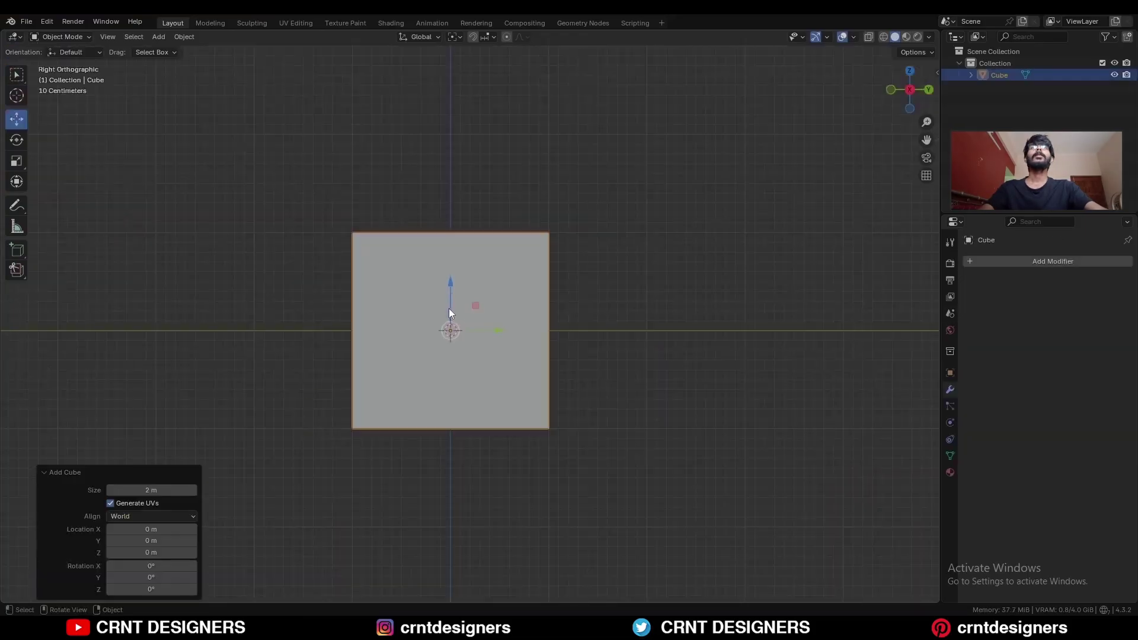
{"action": "left_click_drag", "start_coordinate": [452, 289], "coordinate": [468, 205], "text": "ctrl"}
Set the pivot to the 3D cursor and scale the cube uniformly by 0.5.
{"action": "key", "text": "KP_1"}
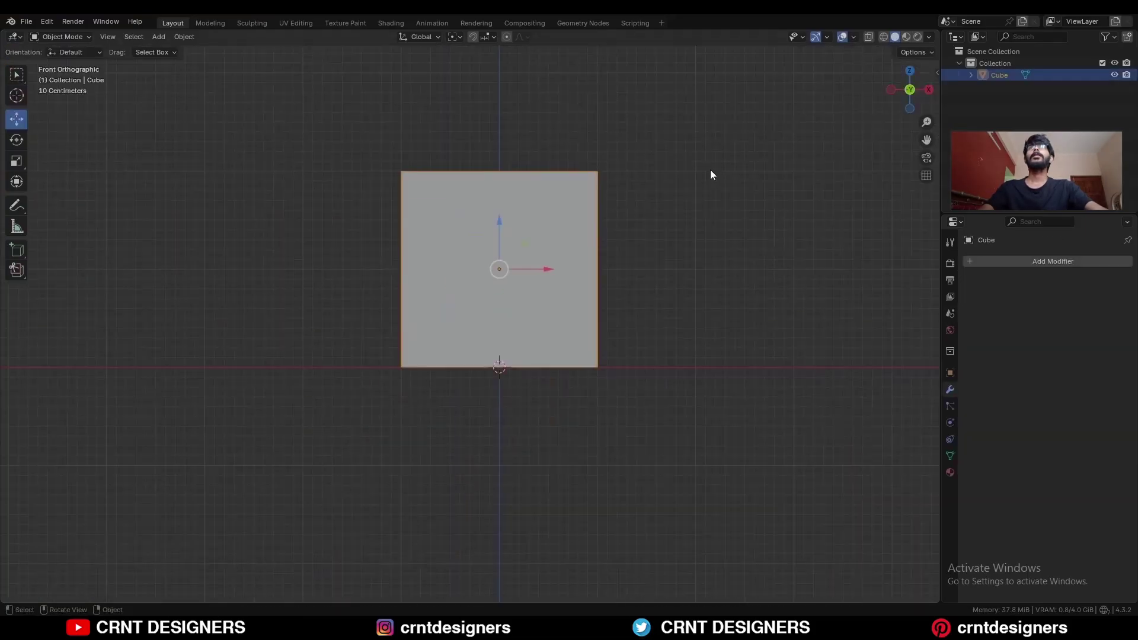
{"action": "key", "text": "period"}
{"action": "left_click", "coordinate": [792, 169]}
{"action": "key", "text": "s"}
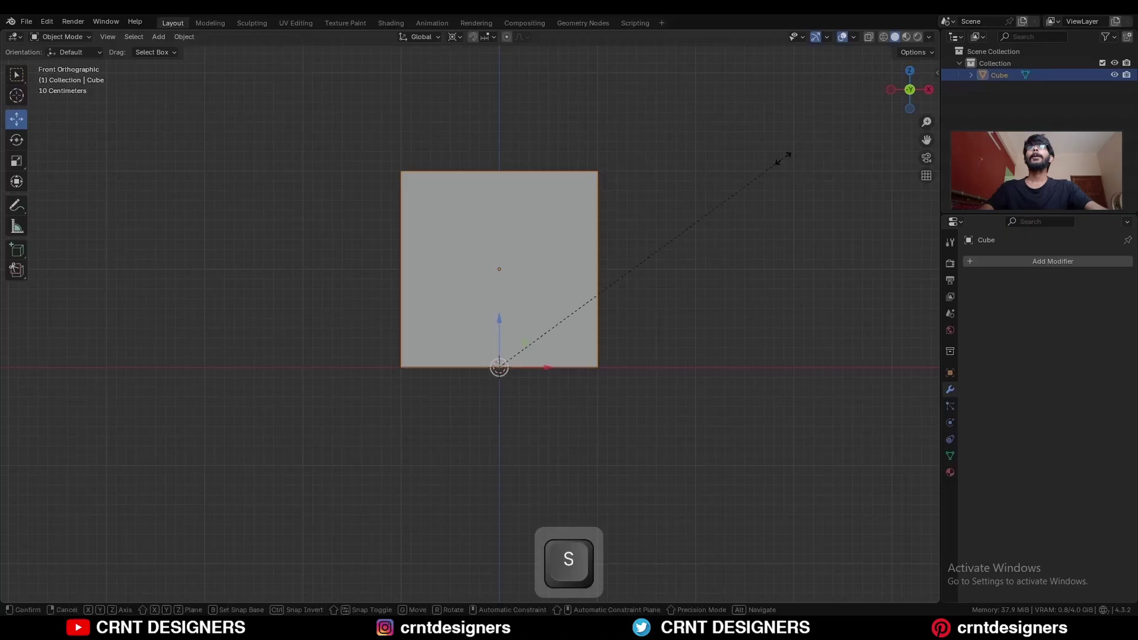
{"action": "left_click", "coordinate": [646, 271]}
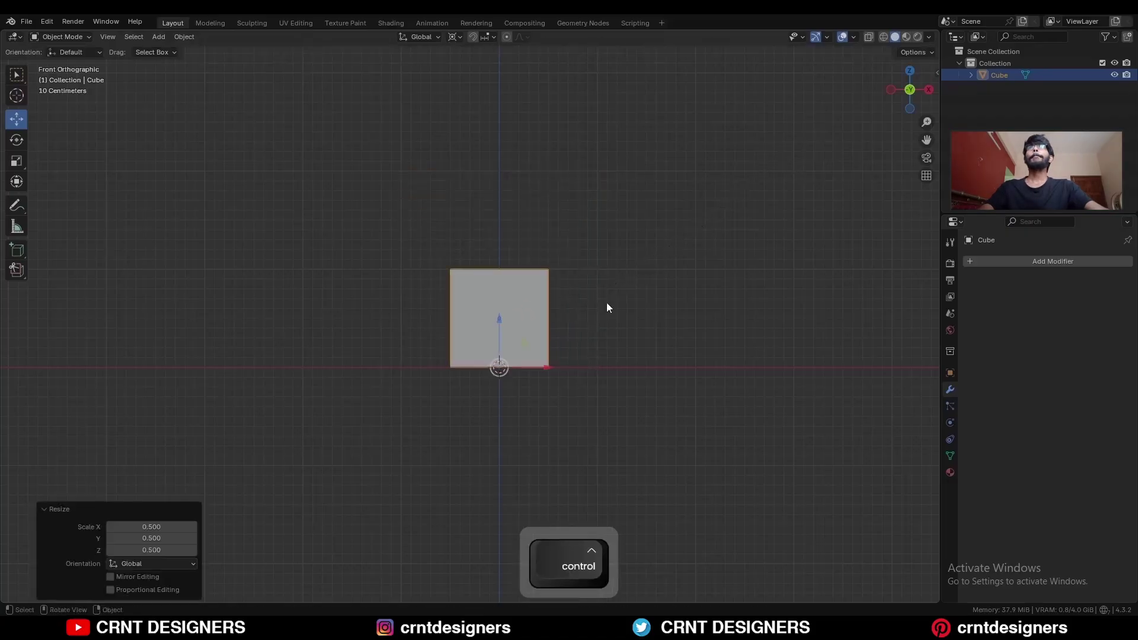
Stretch the cube along X by a factor of 2.9 and apply its scale.
{"action": "key", "text": "x"}
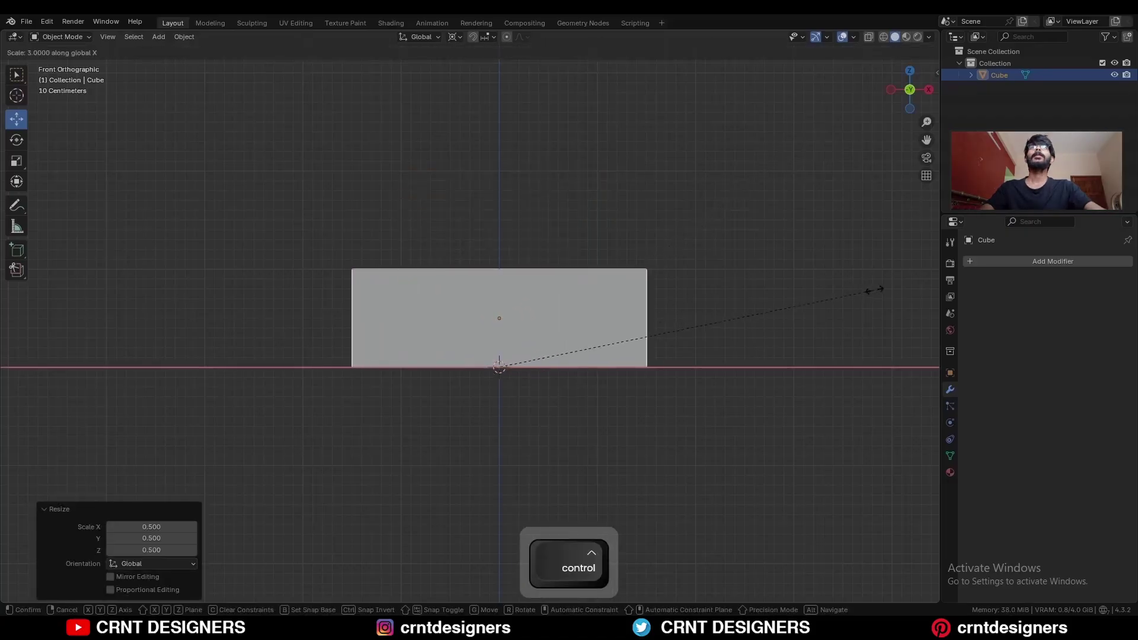
{"action": "left_click", "coordinate": [855, 280]}
{"action": "key", "text": "ctrl+a"}
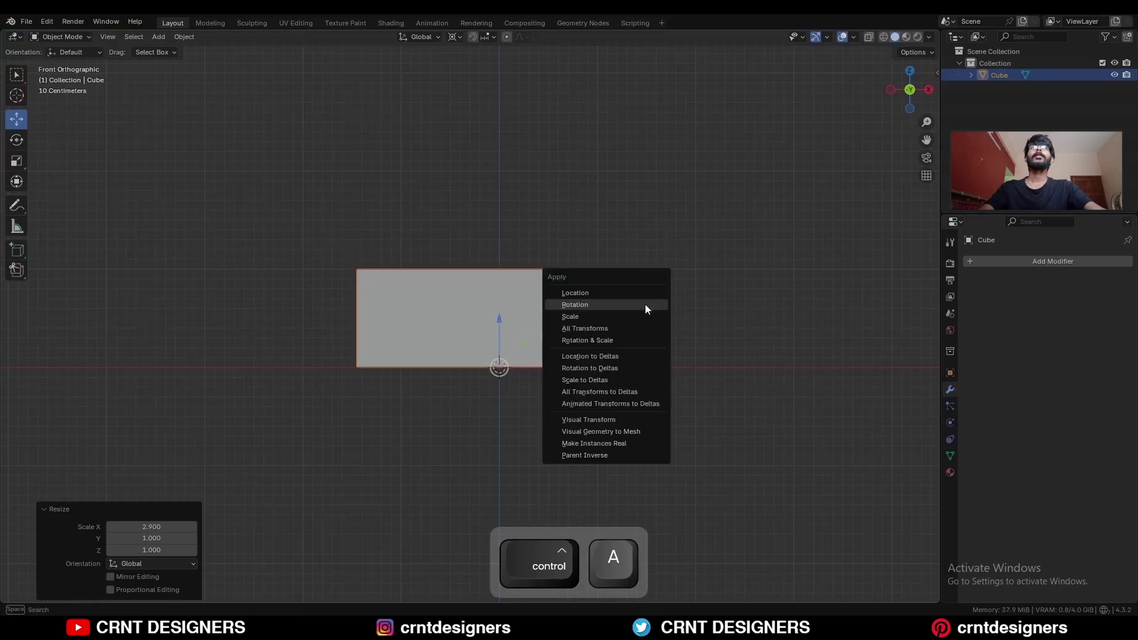
{"action": "left_click", "coordinate": [641, 316]}
Narrow the block's top face along Y by a factor of 0.6 in face editing.
{"action": "middle_click_drag", "start_coordinate": [640, 292], "coordinate": [602, 276]}
{"action": "key", "text": "Tab"}
{"action": "key", "text": "3"}
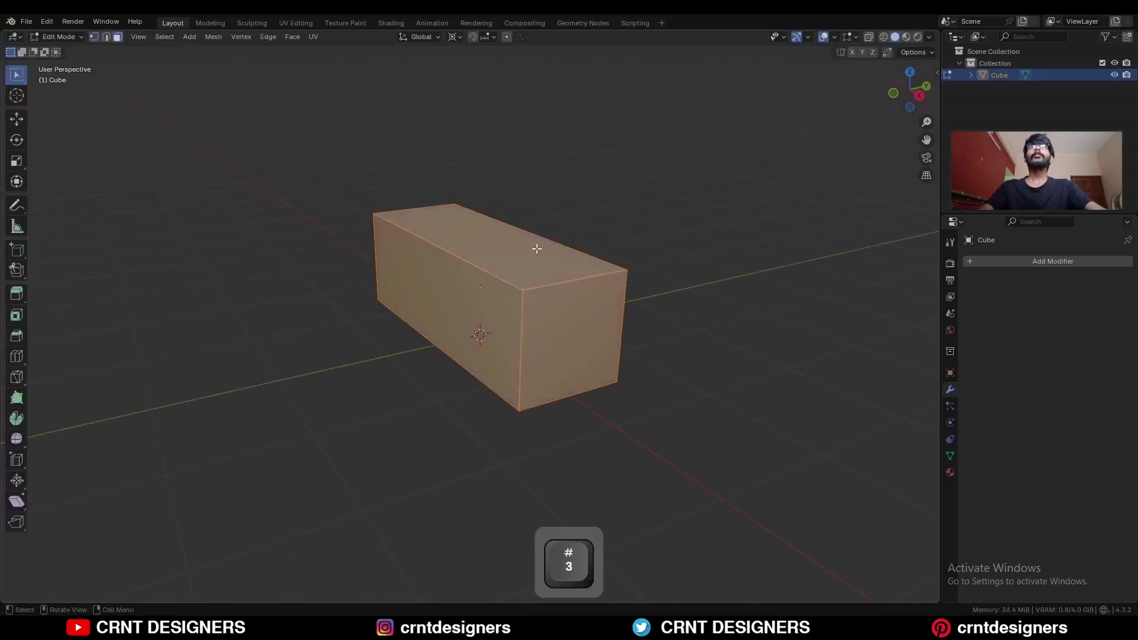
{"action": "left_click", "coordinate": [510, 235]}
{"action": "key", "text": "s"}
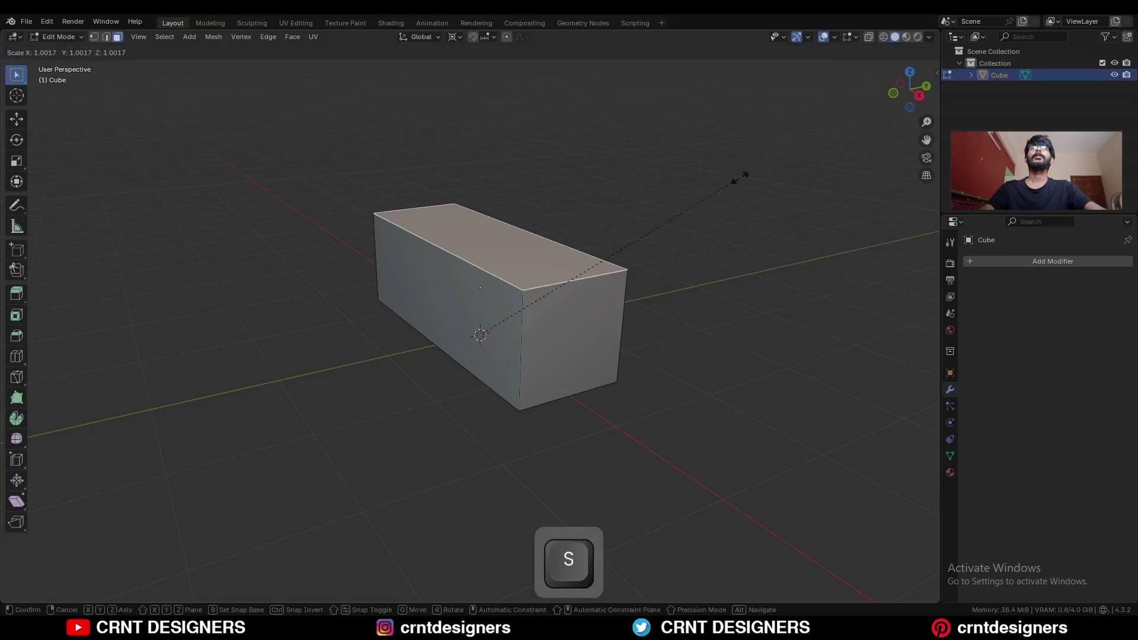
{"action": "key", "text": "y"}
{"action": "key", "text": "ctrl"}
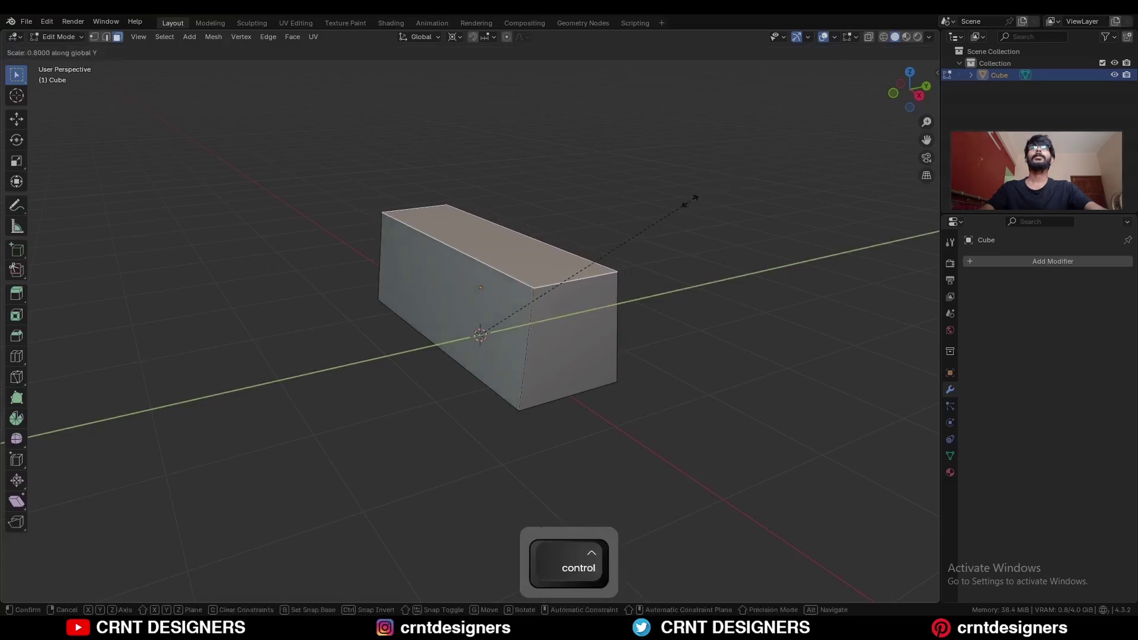
{"action": "left_click", "coordinate": [634, 235]}
Lower the tapered block's top face by 0.3 m along Z and leave mesh editing.
{"action": "middle_click_drag", "start_coordinate": [635, 233], "coordinate": [570, 244]}
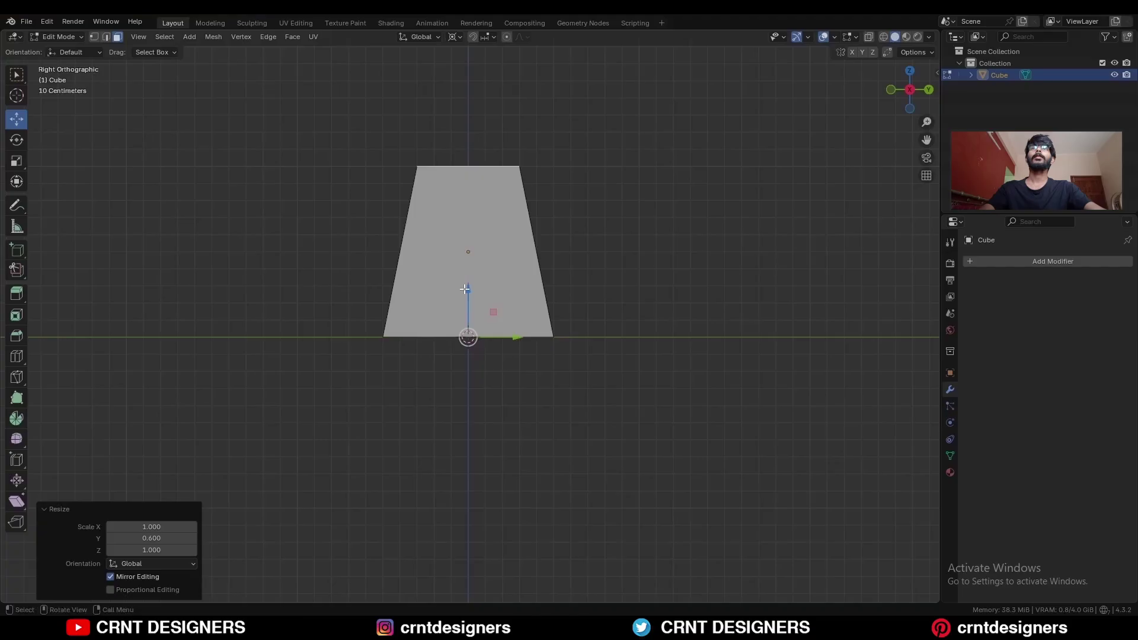
{"action": "left_click_drag", "start_coordinate": [464, 289], "coordinate": [464, 308], "text": "ctrl"}
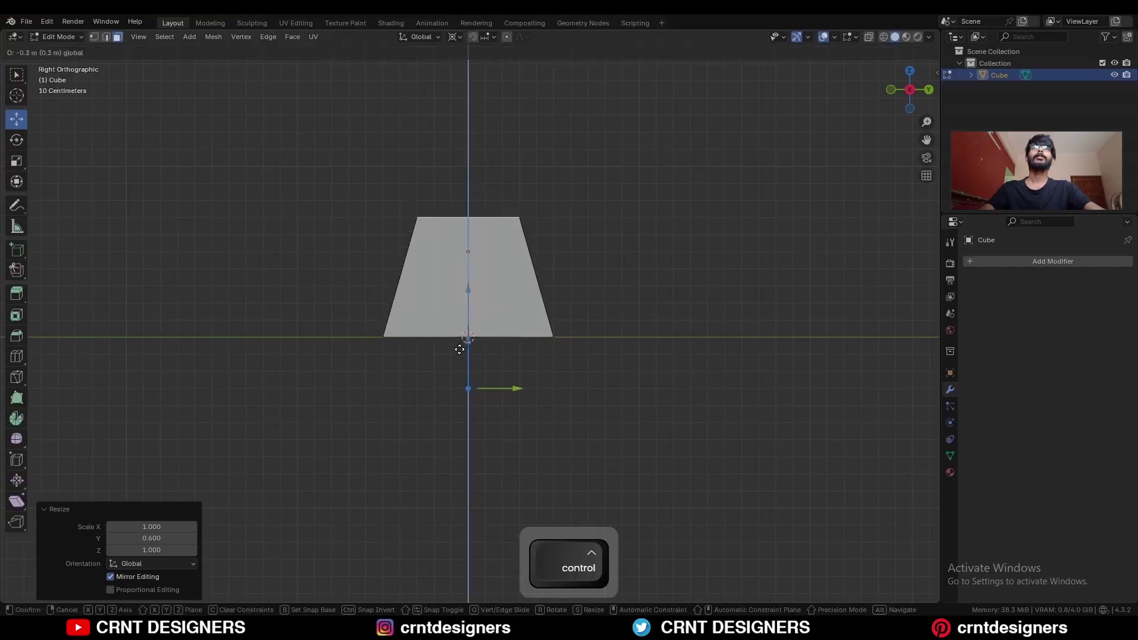
{"action": "left_click_drag", "start_coordinate": [460, 350], "coordinate": [459, 350], "text": "ctrl"}
{"action": "key", "text": "Tab"}
Apply the tapered block's transforms in Object Mode.
{"action": "middle_click_drag", "start_coordinate": [439, 260], "coordinate": [501, 270]}
{"action": "key", "text": "ctrl+a"}
{"action": "left_click", "coordinate": [515, 289]}
{"action": "key", "text": "ctrl+a"}
{"action": "left_click", "coordinate": [516, 272]}
{"action": "scroll", "coordinate": [563, 310], "scroll_direction": "up", "scroll_amount": 2}
{"action": "left_click", "coordinate": [570, 315], "text": "shift"}
{"action": "left_click", "coordinate": [574, 319]}
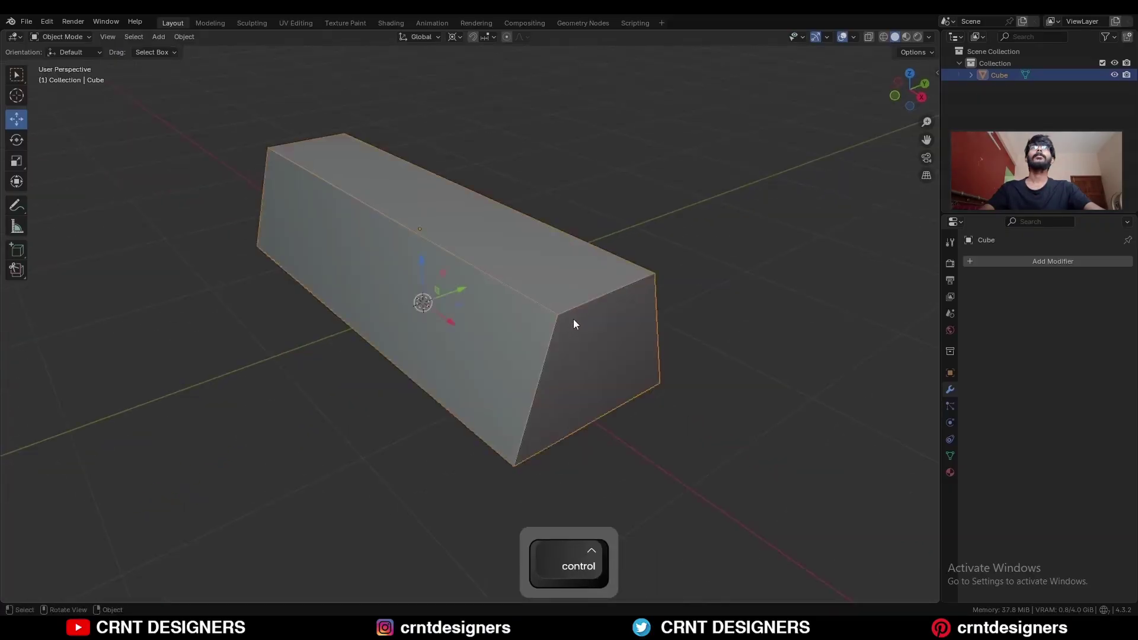
Bevel the bottom edge of the block's +X end with four segments and a width of 0.2 m.
{"action": "key", "text": "Tab"}
{"action": "key", "text": "2"}
{"action": "left_click", "coordinate": [600, 414]}
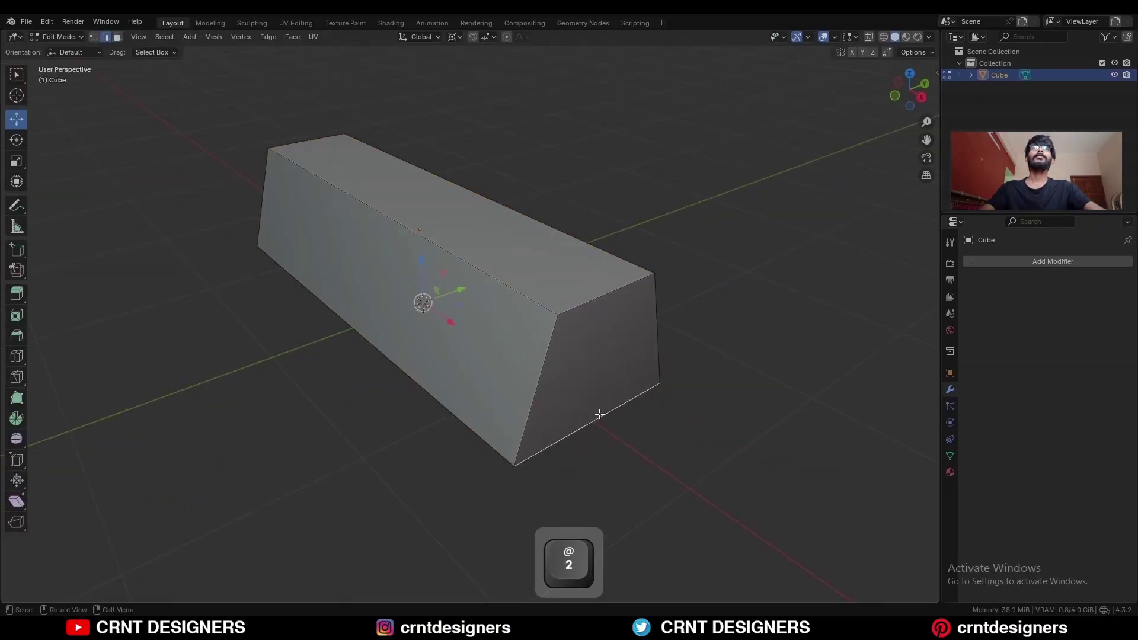
{"action": "middle_click_drag", "start_coordinate": [600, 413], "coordinate": [579, 364]}
{"action": "key", "text": "ctrl+b"}
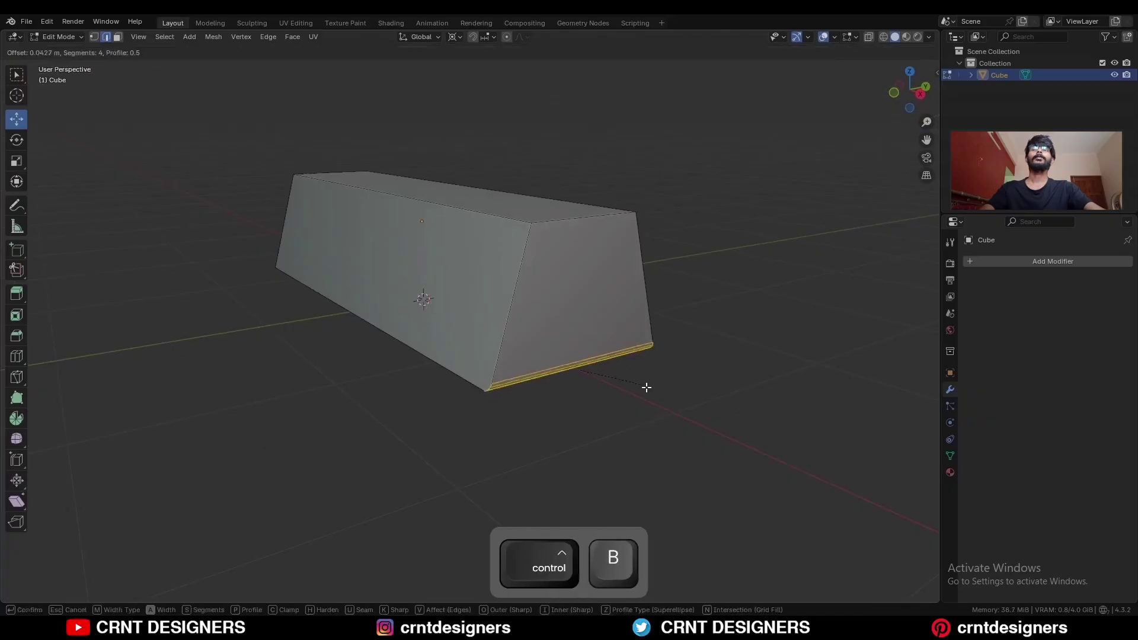
{"action": "left_click", "coordinate": [667, 425]}
{"action": "middle_click_drag", "start_coordinate": [665, 424], "coordinate": [633, 367]}
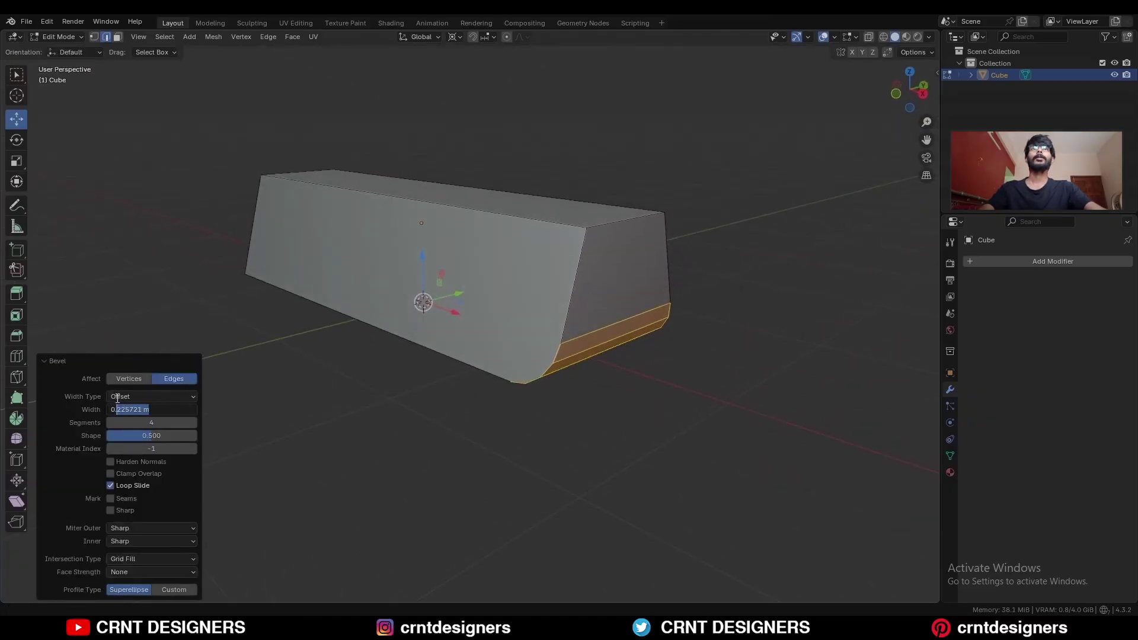
{"action": "type", "text": "2"}
{"action": "key", "text": "Return"}
Bevel the boundary edges around the end face, rounded corner faces and underside with one segment and a width of 0.05 m.
{"action": "key", "text": "3"}
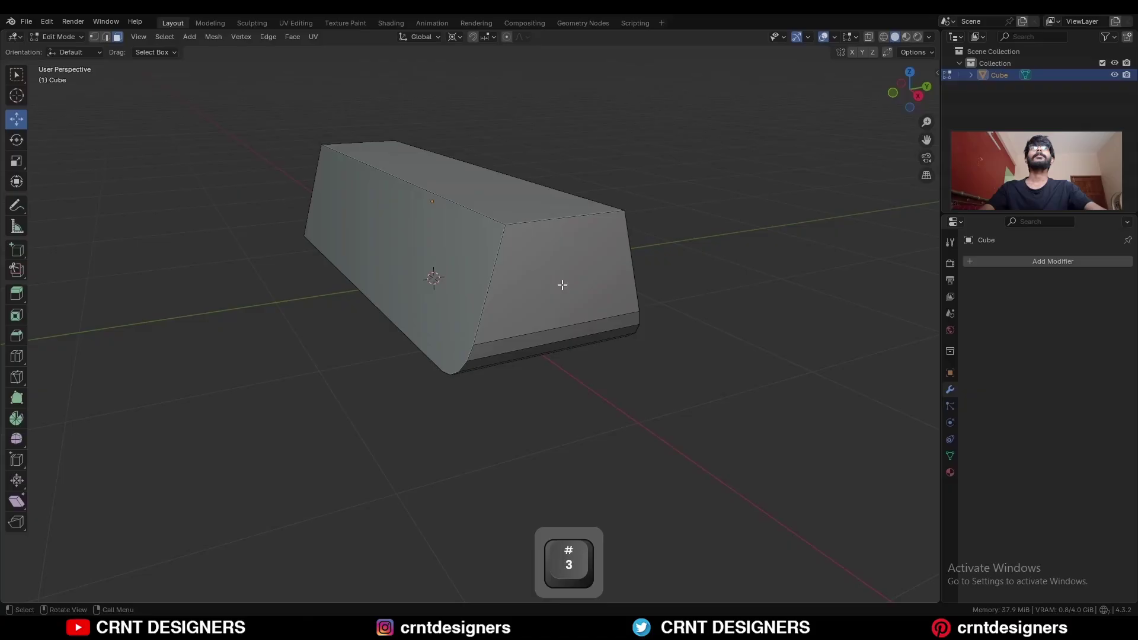
{"action": "left_click_drag", "start_coordinate": [561, 285], "coordinate": [546, 343]}
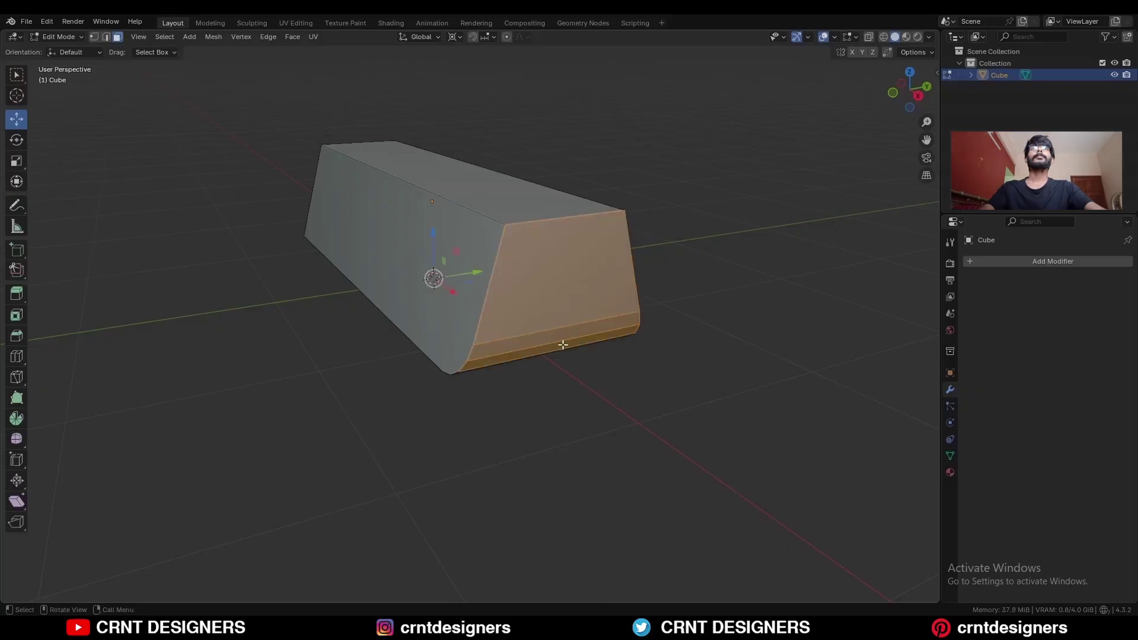
{"action": "middle_click_drag", "start_coordinate": [563, 345], "coordinate": [497, 246]}
{"action": "left_click", "coordinate": [496, 246], "text": "shift"}
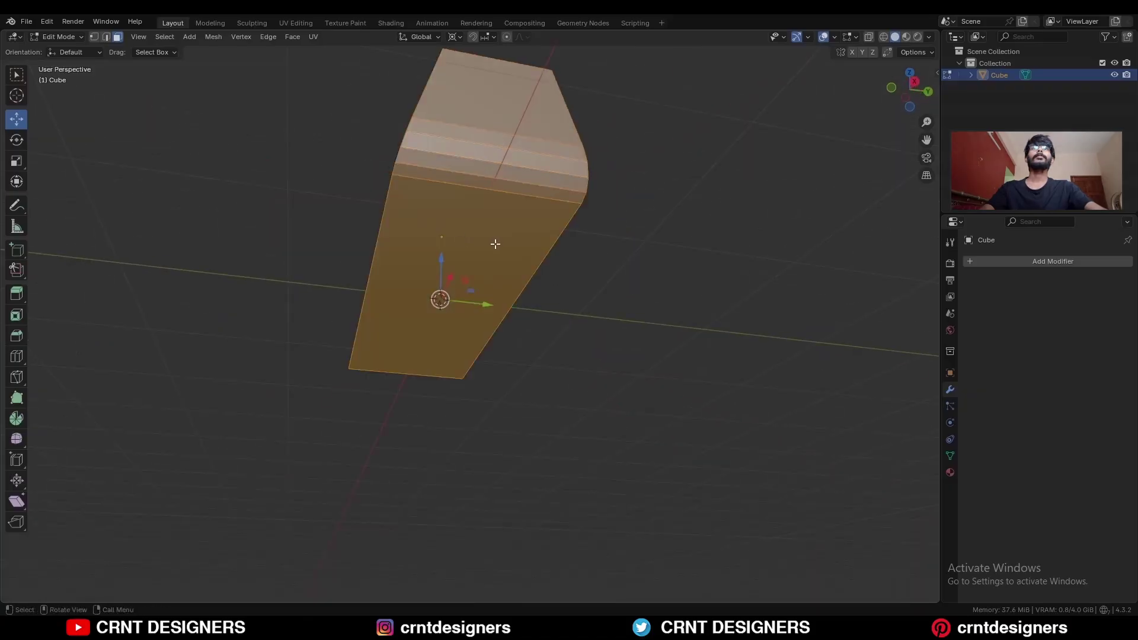
{"action": "key", "text": "ctrl+2"}
{"action": "middle_click_drag", "start_coordinate": [485, 225], "coordinate": [519, 336]}
{"action": "key", "text": "ctrl+b"}
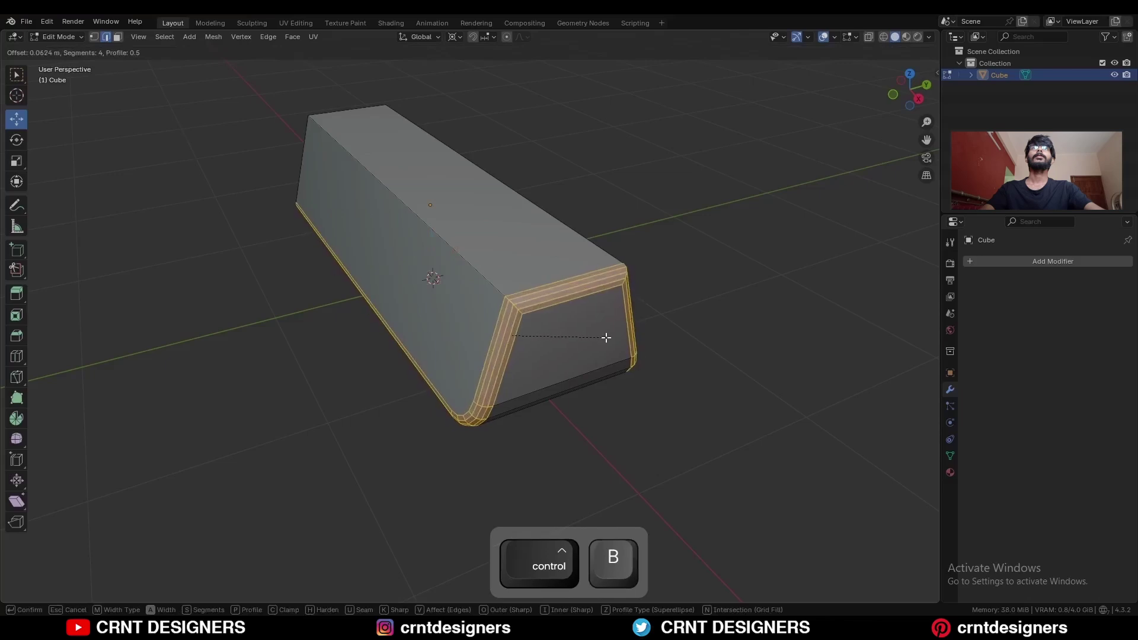
{"action": "left_click", "coordinate": [608, 336]}
{"action": "left_click_drag", "start_coordinate": [153, 423], "coordinate": [116, 417]}
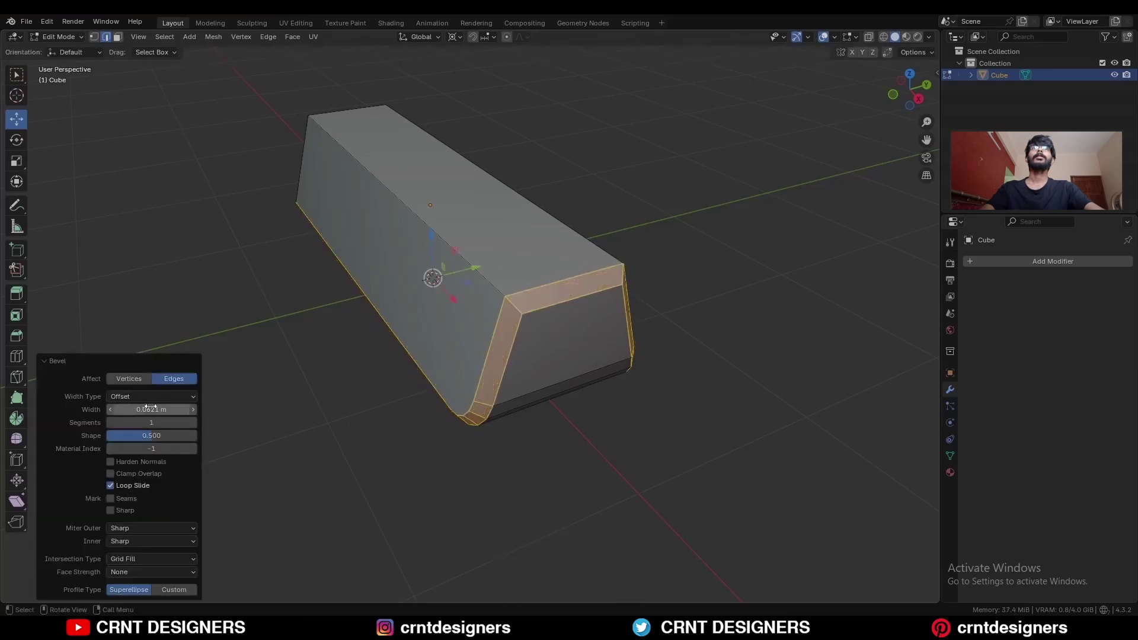
{"action": "type", "text": "5"}
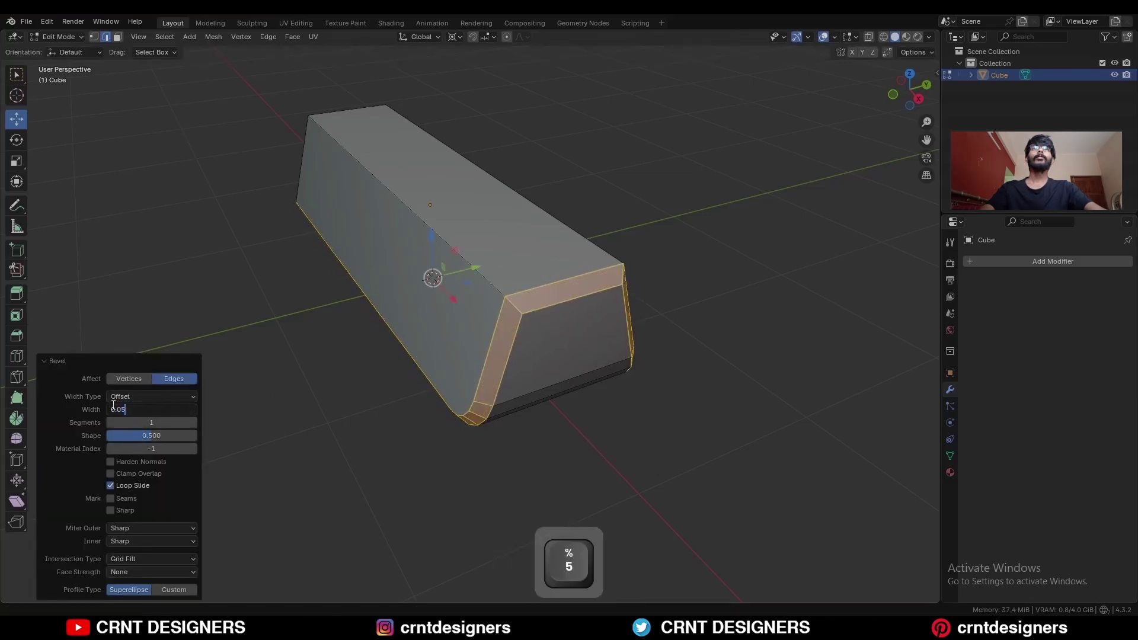
{"action": "key", "text": "Return"}
Bevel the long upper edge on the -Y side, including its short corner segment, with four segments.
{"action": "key", "text": "2"}
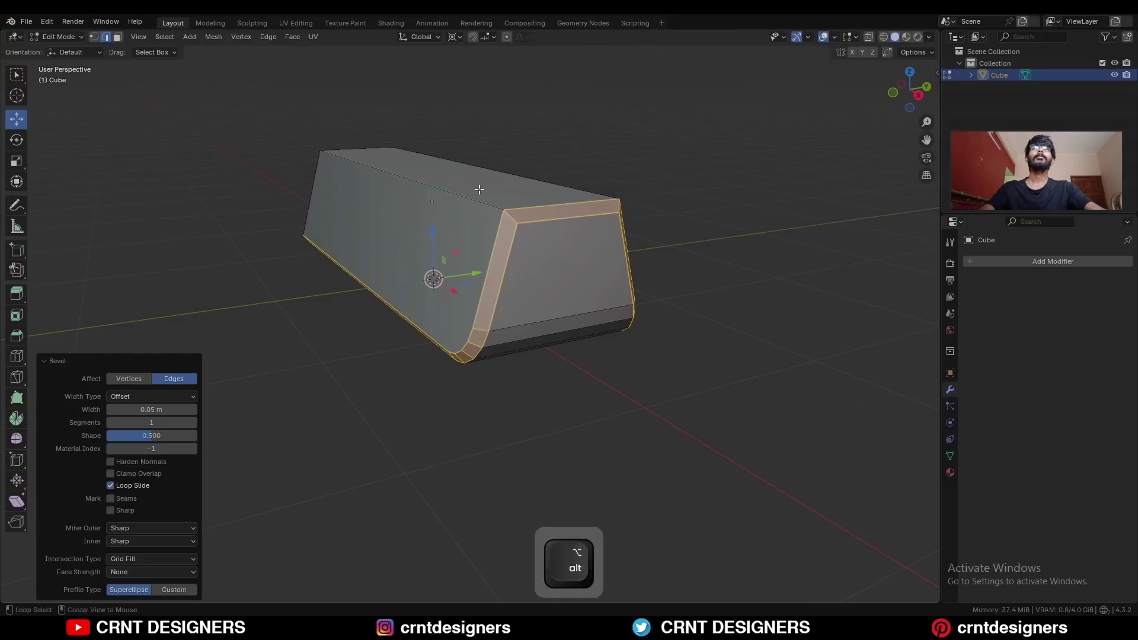
{"action": "left_click", "coordinate": [472, 196], "text": "alt"}
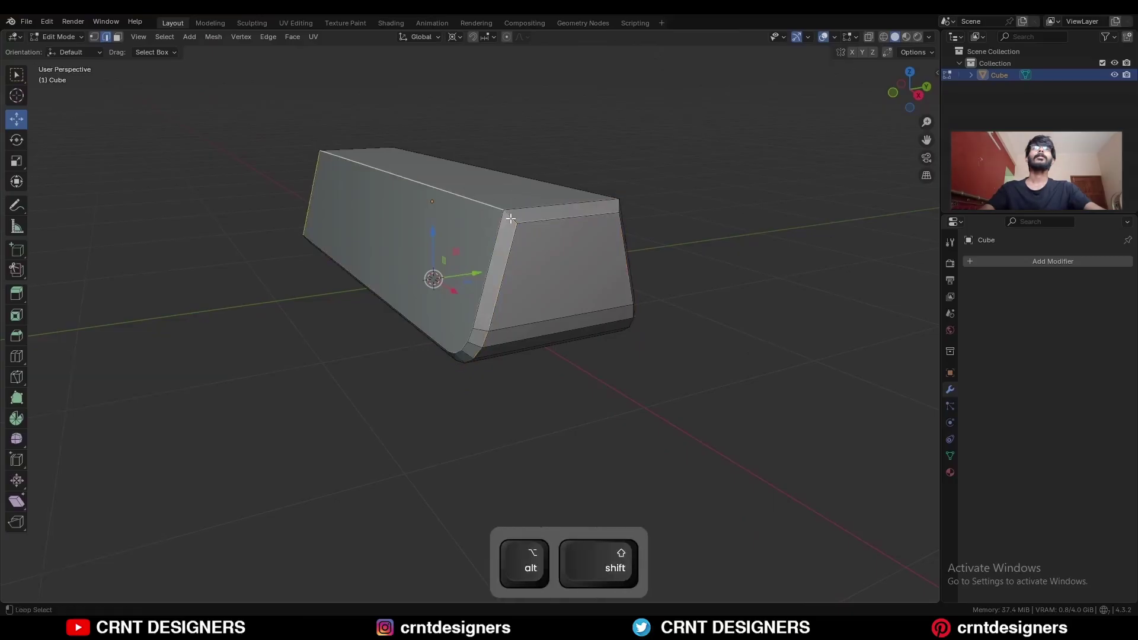
{"action": "middle_click_drag", "start_coordinate": [576, 271], "coordinate": [565, 322], "text": "shift"}
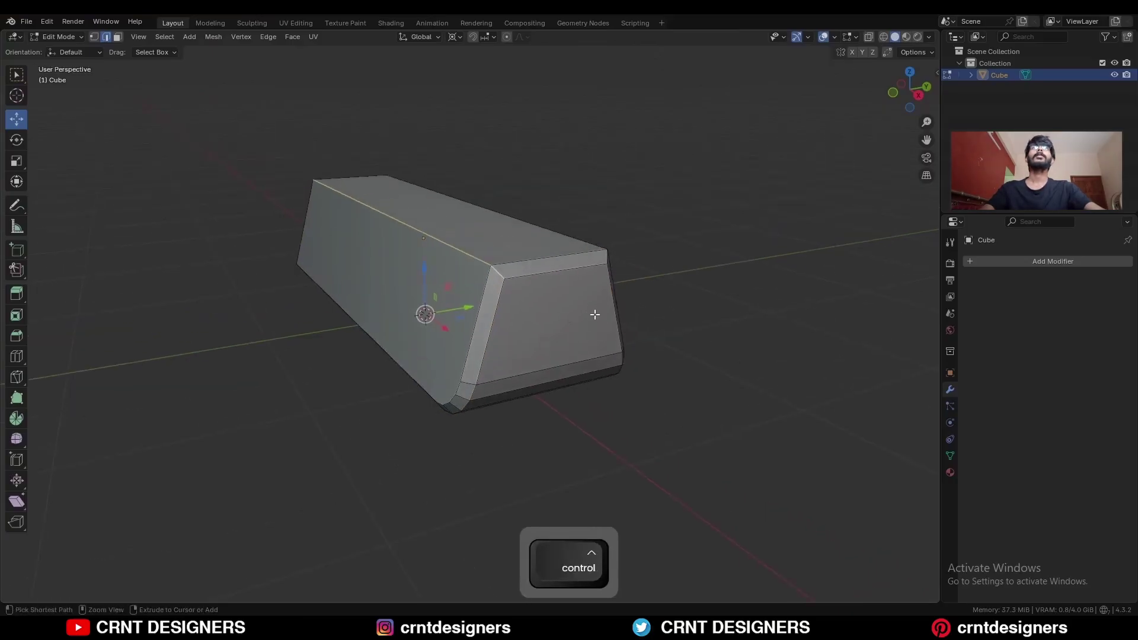
{"action": "key", "text": "ctrl+b"}
{"action": "left_click", "coordinate": [590, 325]}
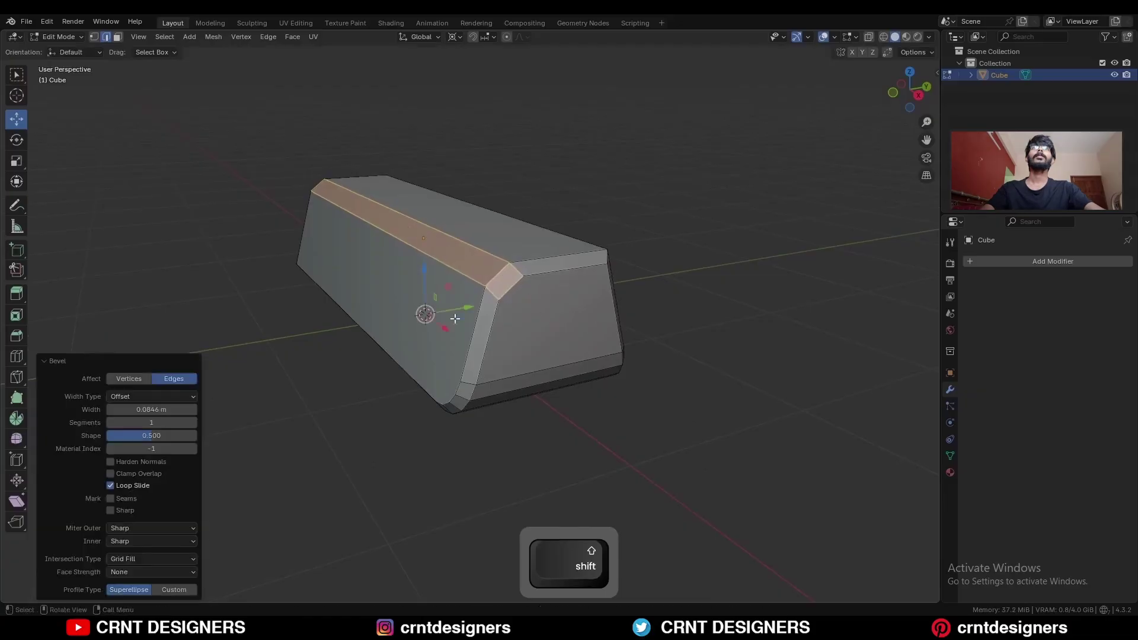
{"action": "left_click", "coordinate": [193, 422]}
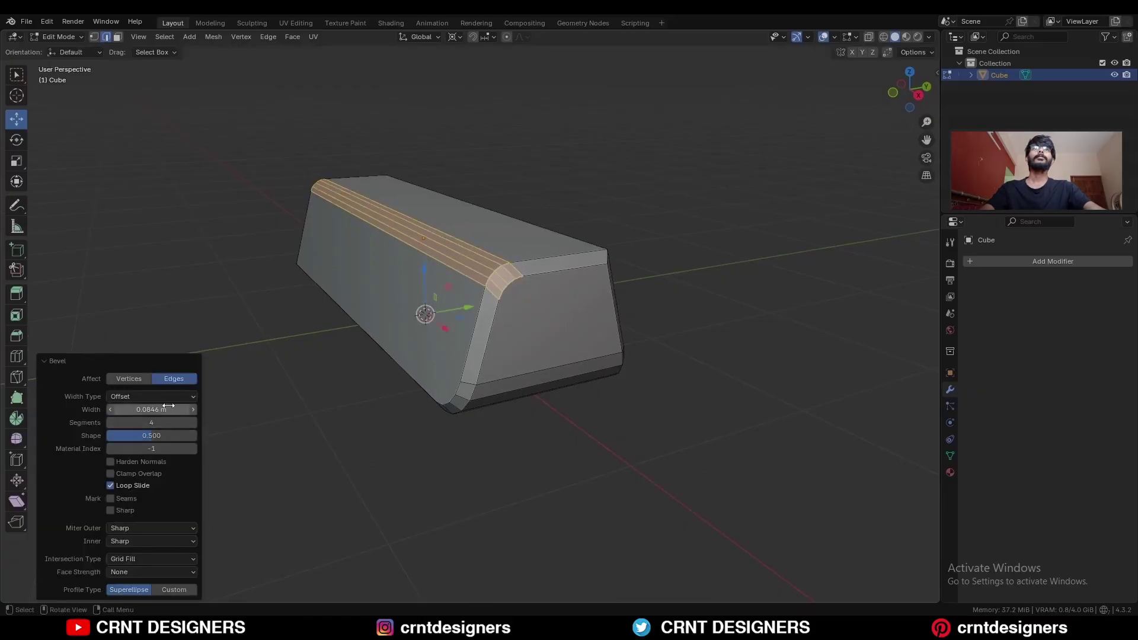
{"action": "left_click_drag", "start_coordinate": [163, 408], "coordinate": [178, 408], "text": "ctrl"}
{"action": "middle_click_drag", "start_coordinate": [471, 336], "coordinate": [521, 320]}
Symmetrize the whole mesh along X so the bevelled end is mirrored to the opposite end.
{"action": "key", "text": "alt+a"}
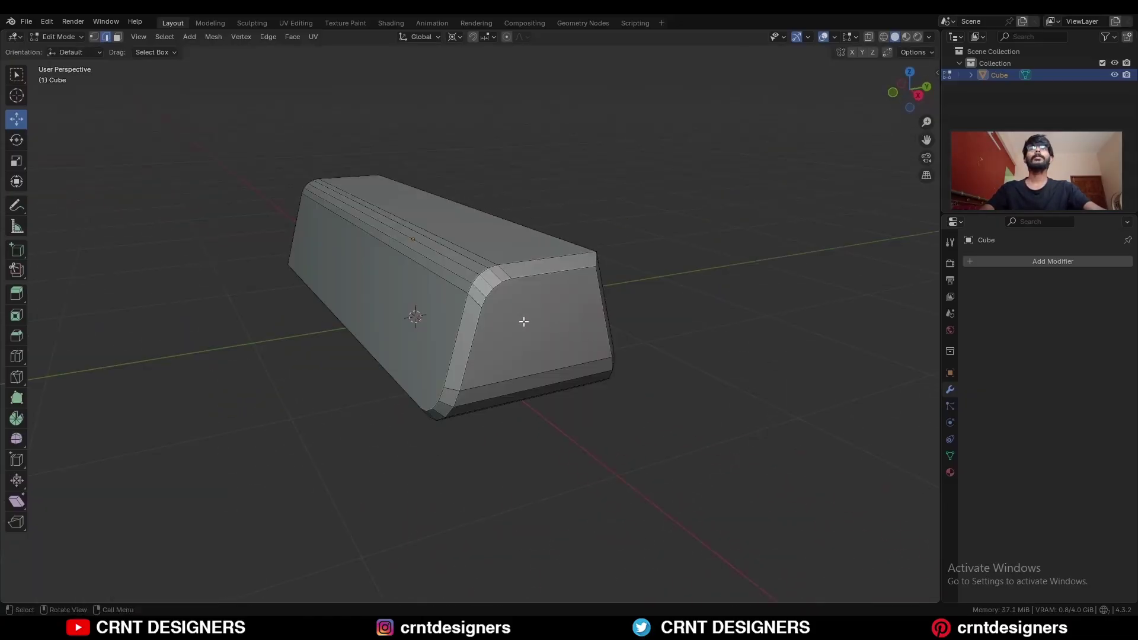
{"action": "key", "text": "a"}
{"action": "left_click", "coordinate": [220, 37]}
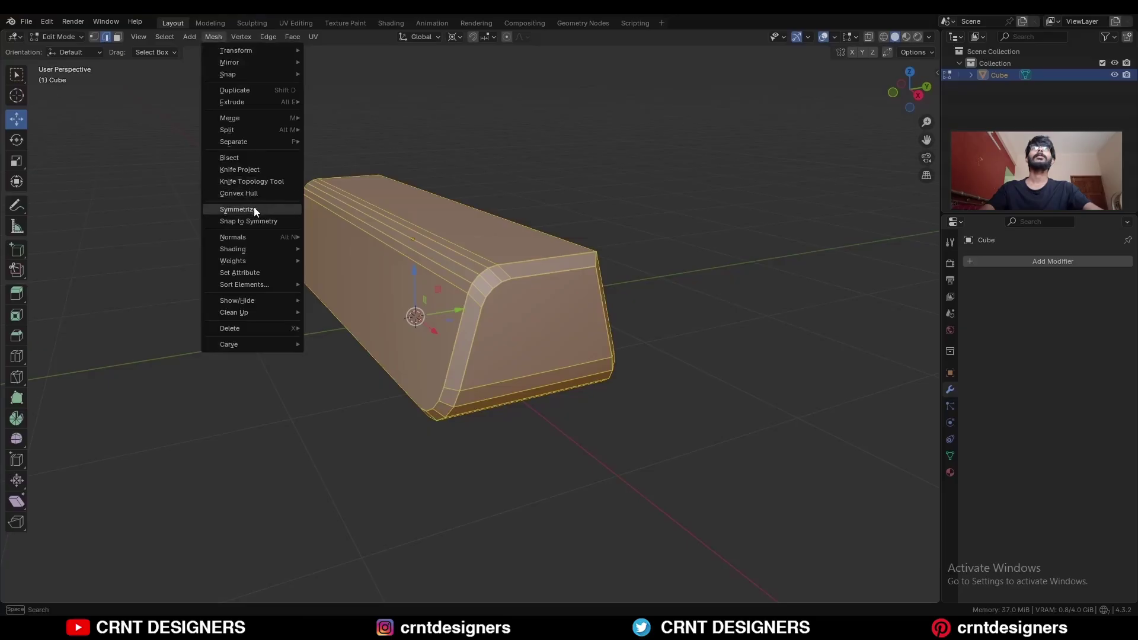
{"action": "left_click", "coordinate": [237, 210]}
Symmetrize the whole mesh in the -Y to +Y direction, return to Object Mode and deselect the block.
{"action": "key", "text": "a"}
{"action": "left_click", "coordinate": [221, 36]}
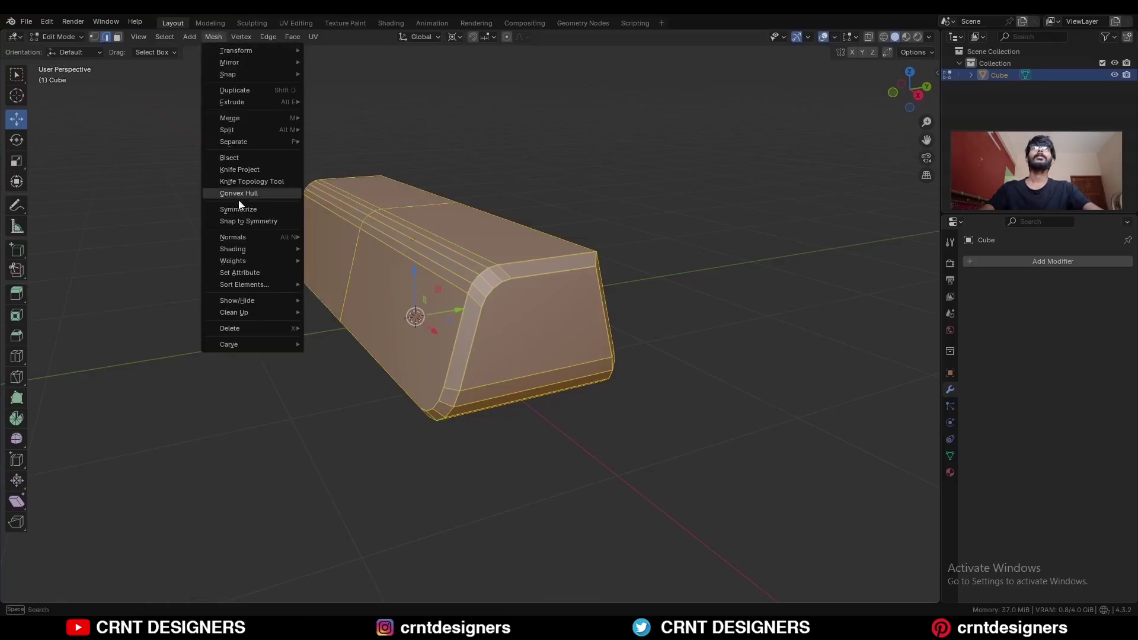
{"action": "left_click", "coordinate": [239, 202]}
{"action": "left_click", "coordinate": [158, 575]}
{"action": "left_click", "coordinate": [157, 524]}
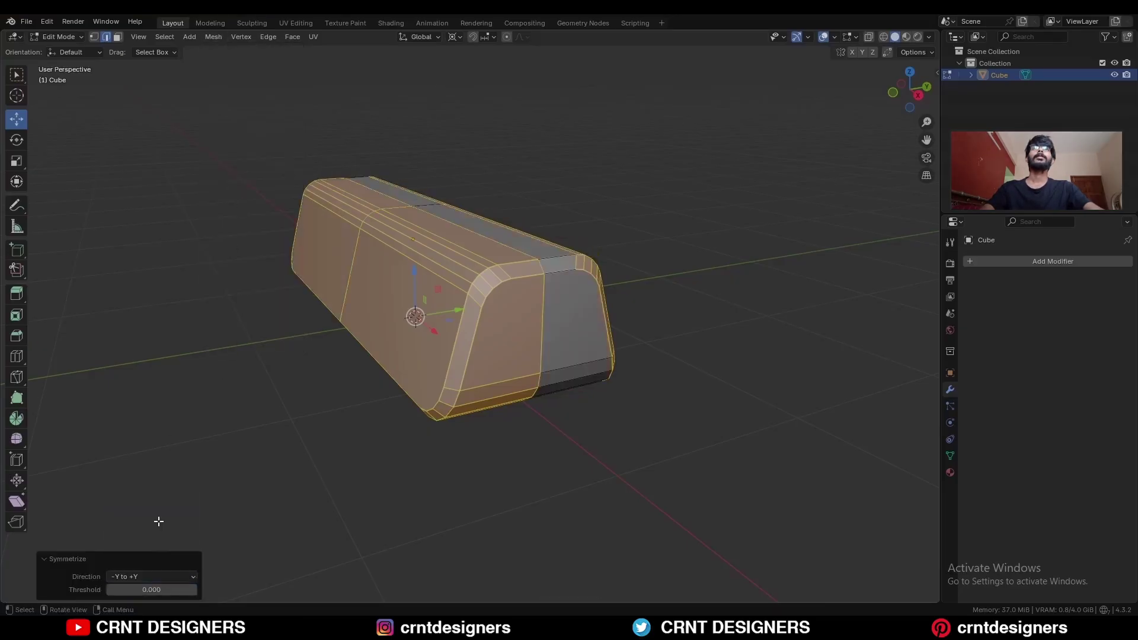
{"action": "left_click", "coordinate": [745, 308]}
{"action": "key", "text": "Tab"}
{"action": "middle_click_drag", "start_coordinate": [462, 299], "coordinate": [599, 284]}
{"action": "left_click", "coordinate": [746, 146]}
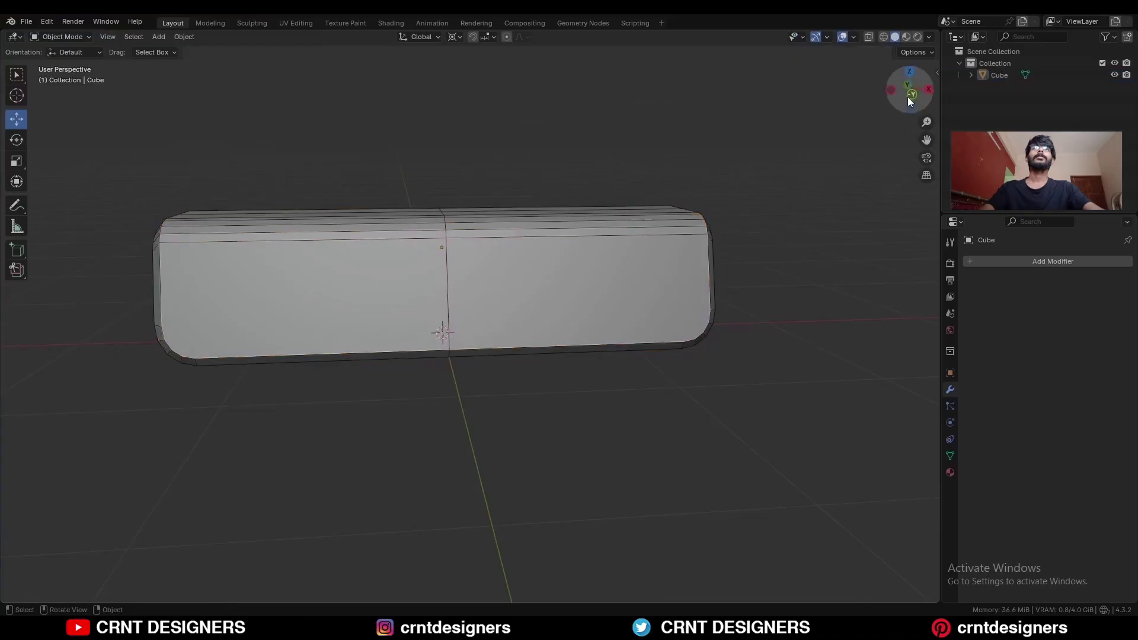
Add a cube at the block's centre and raise it 1.1 m along Z.
{"action": "left_click", "coordinate": [910, 92]}
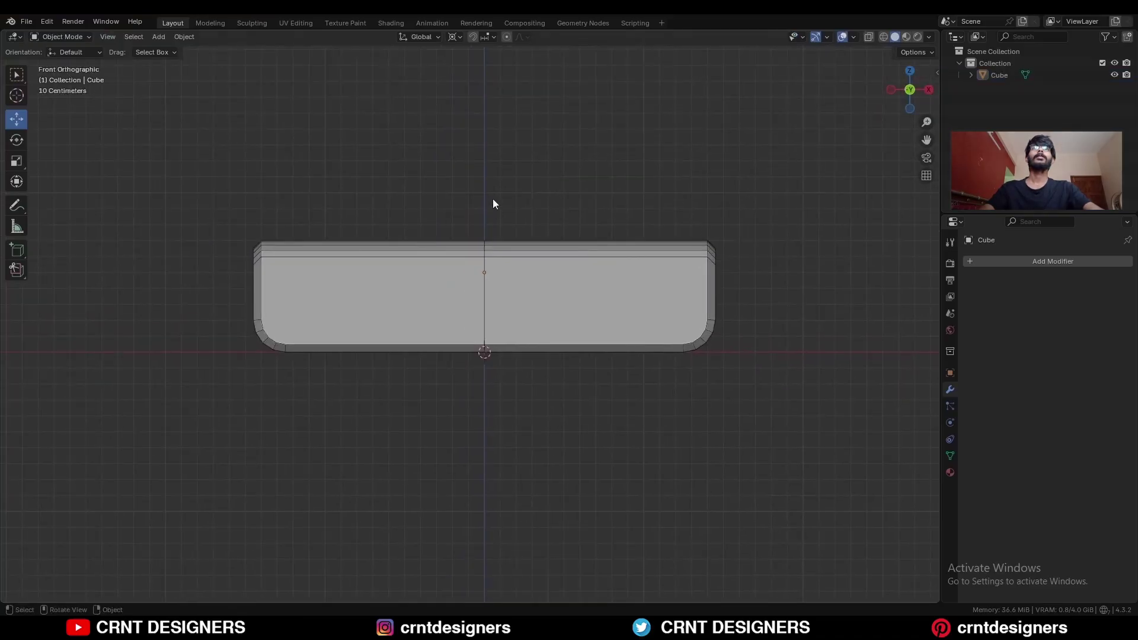
{"action": "key", "text": "shift+a"}
{"action": "mouse_move", "coordinate": [498, 149]}
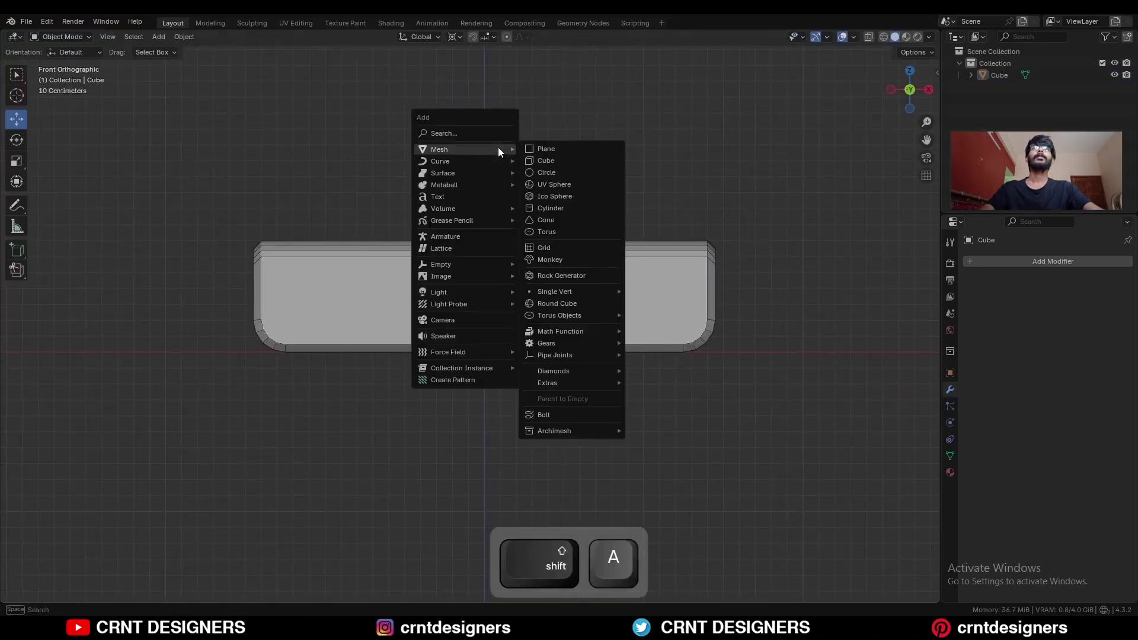
{"action": "left_click", "coordinate": [547, 160]}
{"action": "middle_click_drag", "start_coordinate": [505, 306], "coordinate": [503, 325], "text": "shift"}
{"action": "left_click_drag", "start_coordinate": [488, 320], "coordinate": [504, 153]}
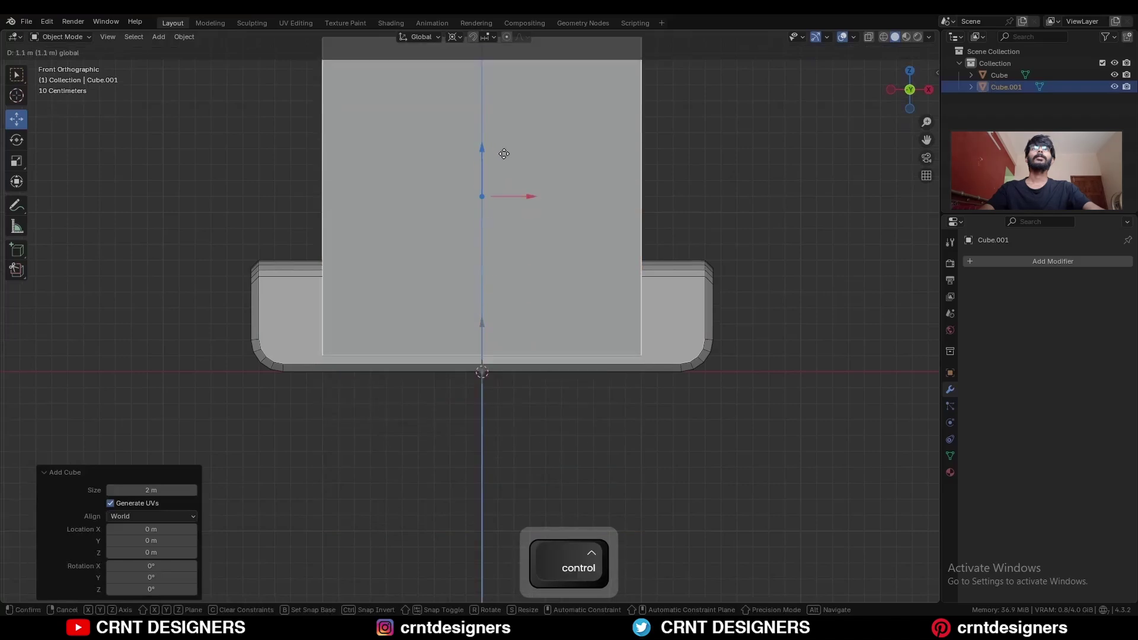
Scale the new cube down uniformly and raise it 0.2 m so it overlaps the block's upper part.
{"action": "key", "text": "s"}
{"action": "left_click", "coordinate": [544, 286], "text": "ctrl"}
{"action": "mouse_move", "coordinate": [487, 306]}
{"action": "left_mouse_down"}
{"action": "mouse_move", "coordinate": [490, 272]}
{"action": "mouse_move", "coordinate": [492, 288]}
{"action": "left_mouse_up"}
Stretch the cutter cube by 2.3 along X and widen it along Y past both sides of the block.
{"action": "key", "text": "s"}
{"action": "key", "text": "x"}
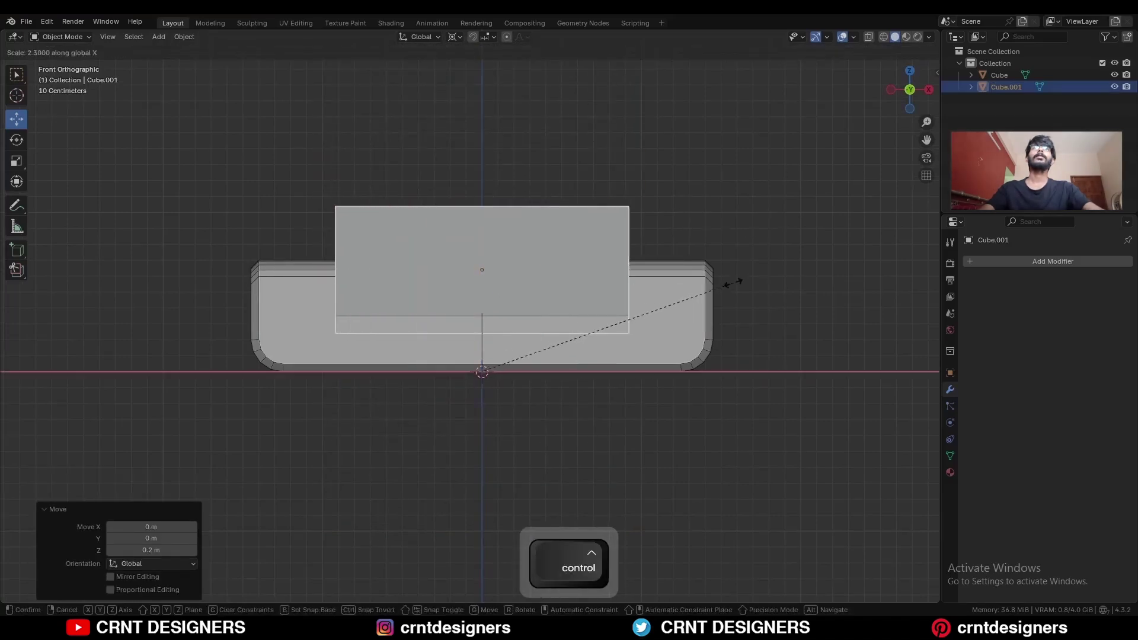
{"action": "left_click", "coordinate": [737, 285], "text": "ctrl"}
{"action": "middle_click_drag", "start_coordinate": [737, 284], "coordinate": [590, 338]}
{"action": "key", "text": "s"}
{"action": "key", "text": "y"}
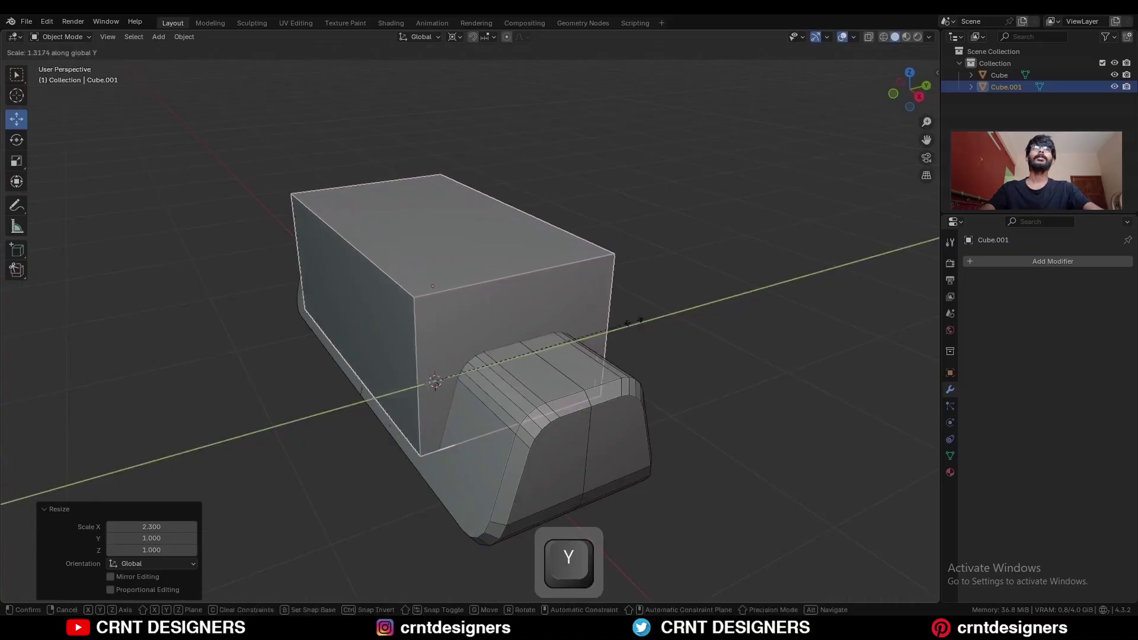
{"action": "left_click", "coordinate": [688, 287]}
Scale the cutter cube's top face by 1.3 along X to slope its end walls.
{"action": "middle_click_drag", "start_coordinate": [688, 287], "coordinate": [593, 249]}
{"action": "key", "text": "Tab"}
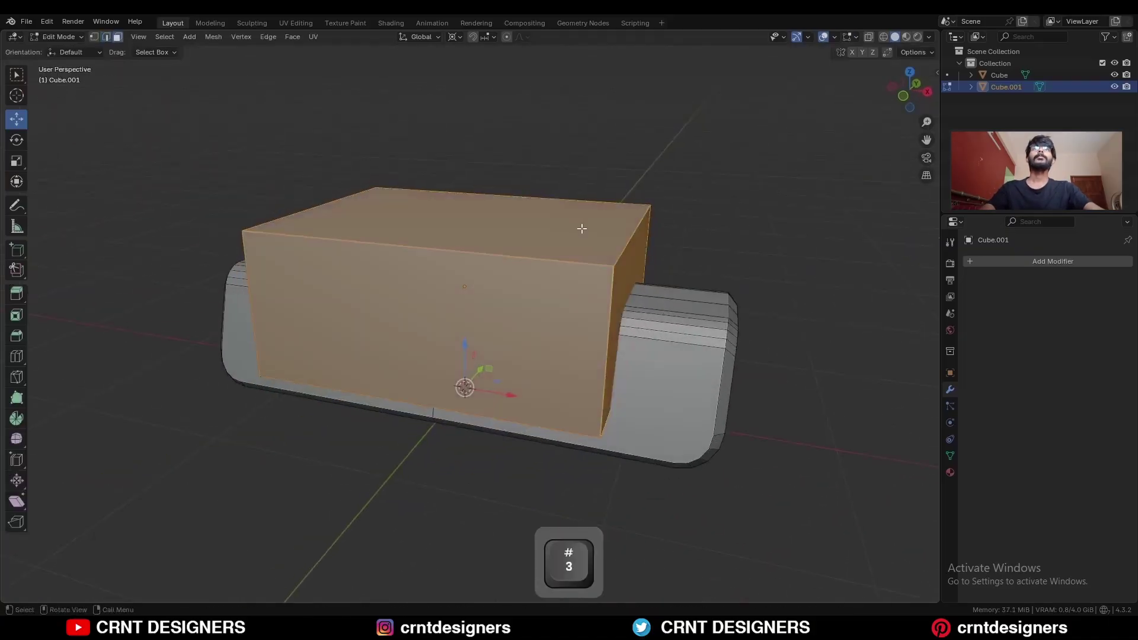
{"action": "key", "text": "3"}
{"action": "left_click", "coordinate": [579, 226]}
{"action": "key", "text": "KP_1"}
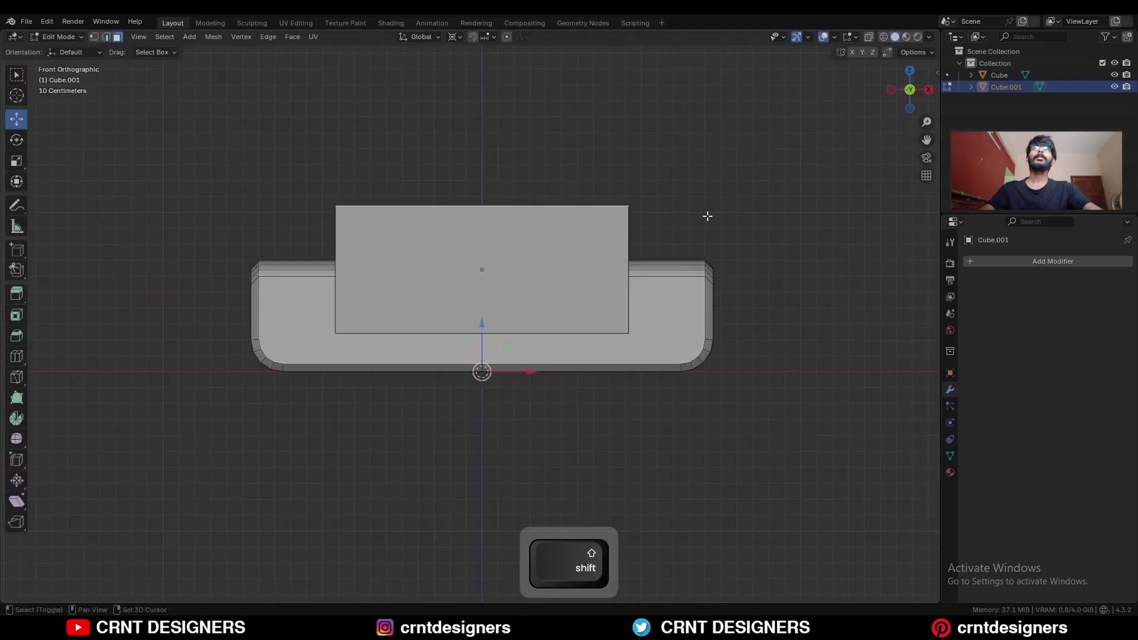
{"action": "key", "text": "s"}
{"action": "key", "text": "x"}
{"action": "left_click", "coordinate": [800, 245], "text": "ctrl"}
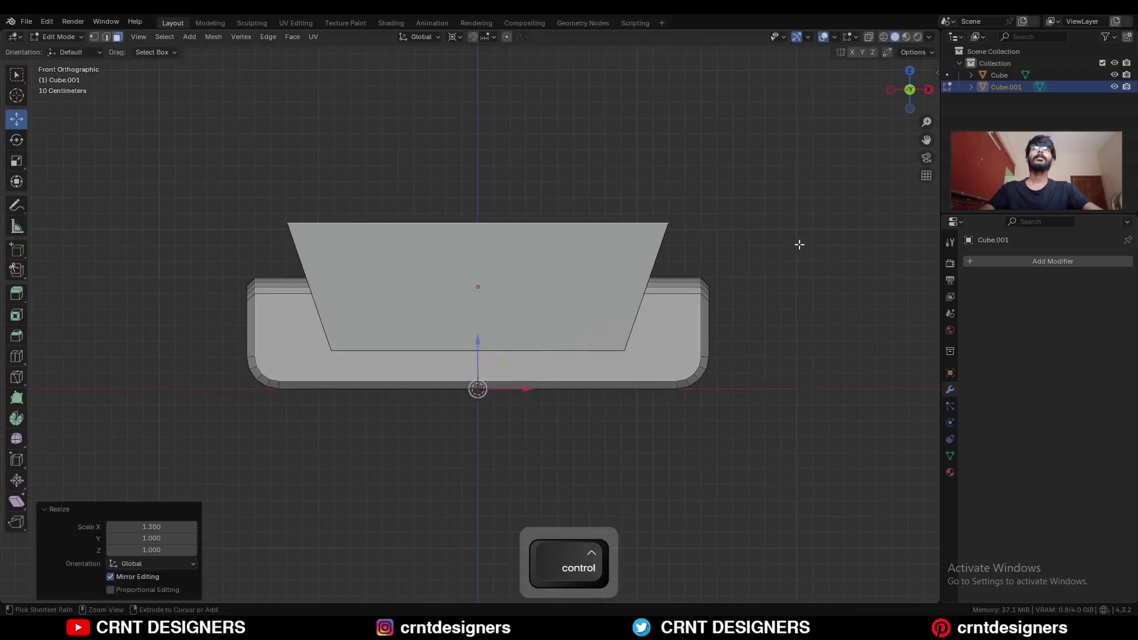
Raise the cutter's whole mesh slightly along Z above the block's base and return to Object Mode.
{"action": "key", "text": "alt+z"}
{"action": "key", "text": "a"}
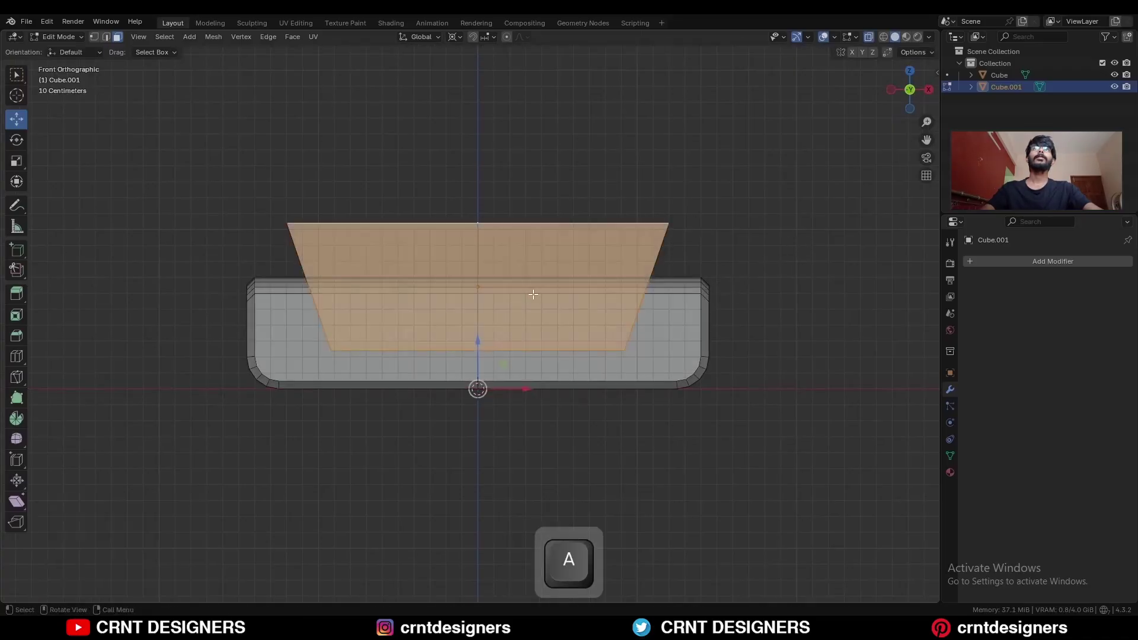
{"action": "left_click_drag", "start_coordinate": [475, 354], "coordinate": [486, 315], "text": "ctrl"}
{"action": "key", "text": "Tab"}
{"action": "middle_click_drag", "start_coordinate": [593, 311], "coordinate": [508, 297]}
{"action": "key", "text": "alt+z"}
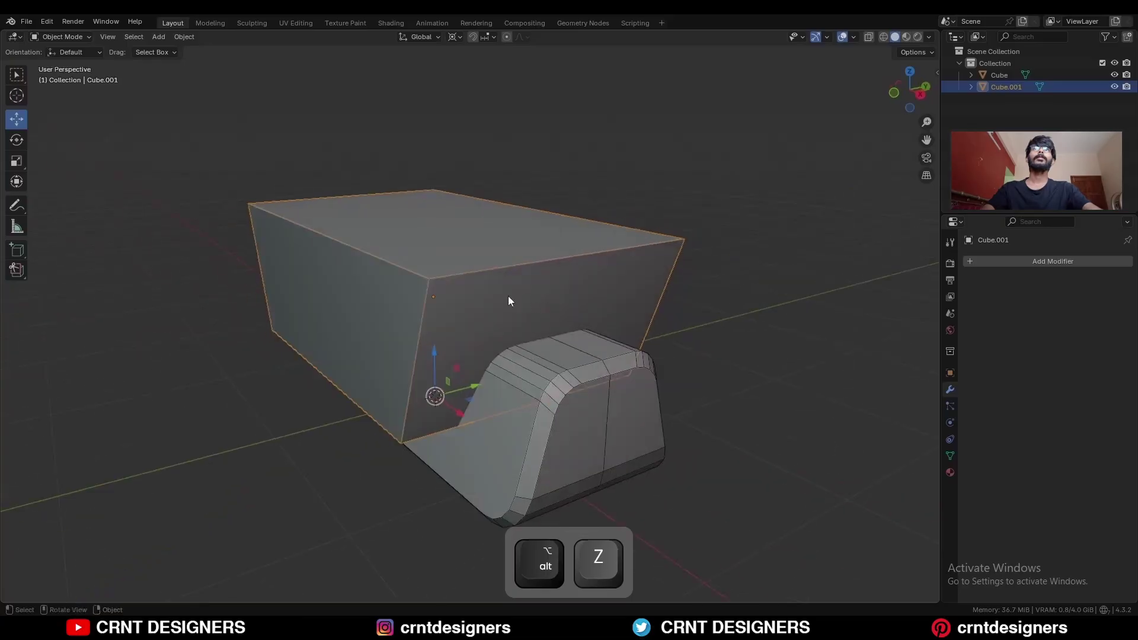
Subtract the cutter from the block with a Difference boolean and apply the modifier.
{"action": "left_click", "coordinate": [583, 368], "text": "shift"}
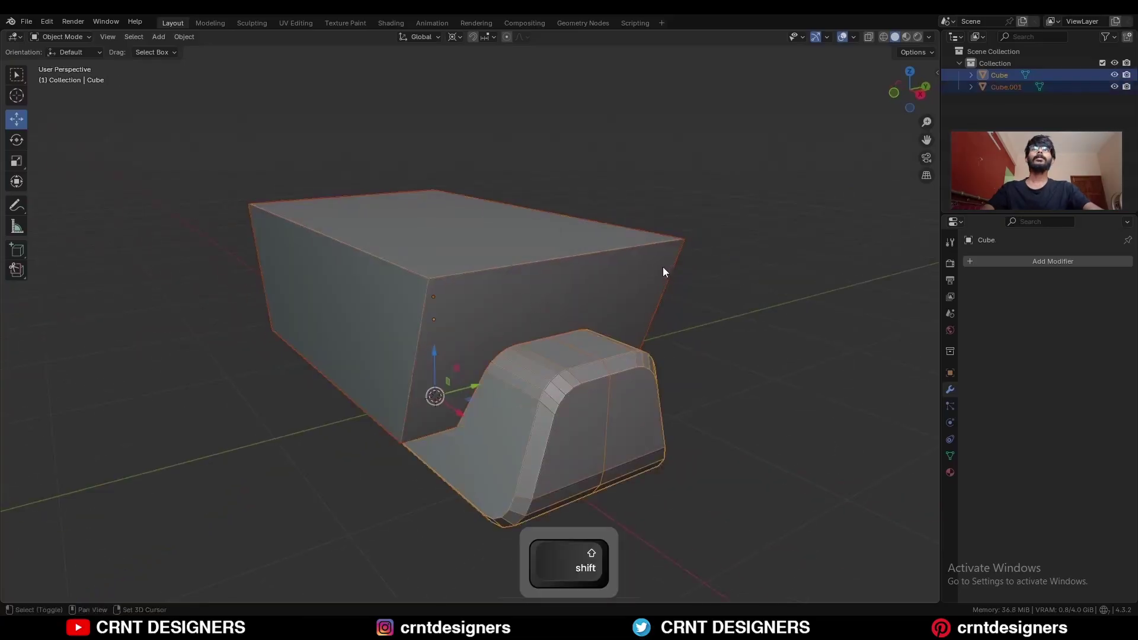
{"action": "key", "text": "shift+q"}
{"action": "left_click", "coordinate": [592, 270]}
{"action": "left_click", "coordinate": [597, 395]}
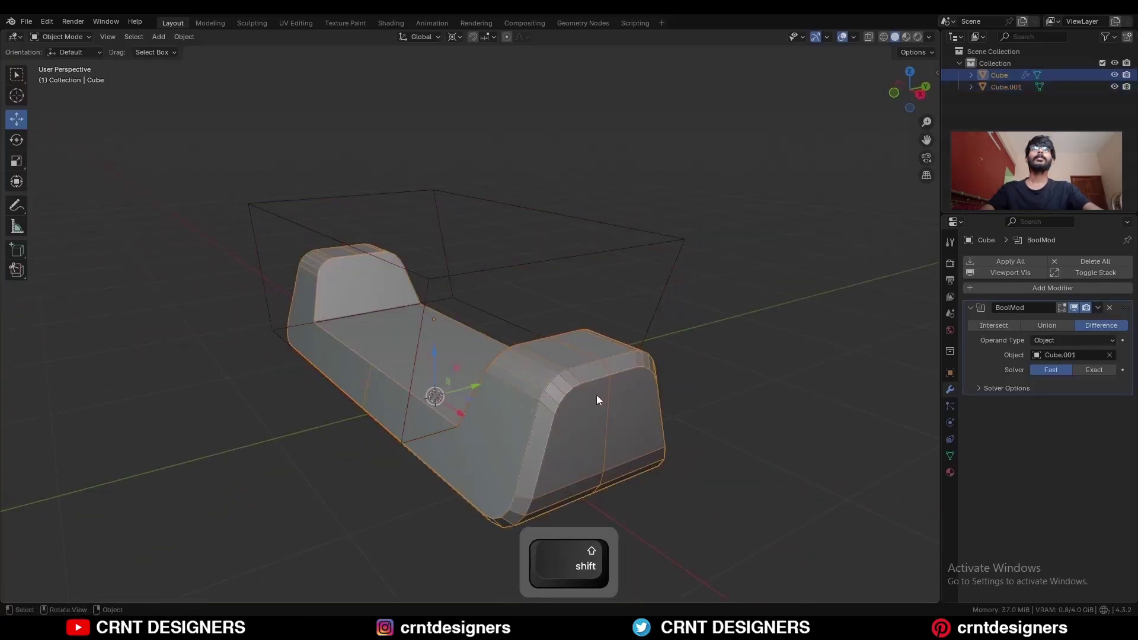
{"action": "left_click", "coordinate": [1098, 307]}
{"action": "left_click", "coordinate": [1091, 318]}
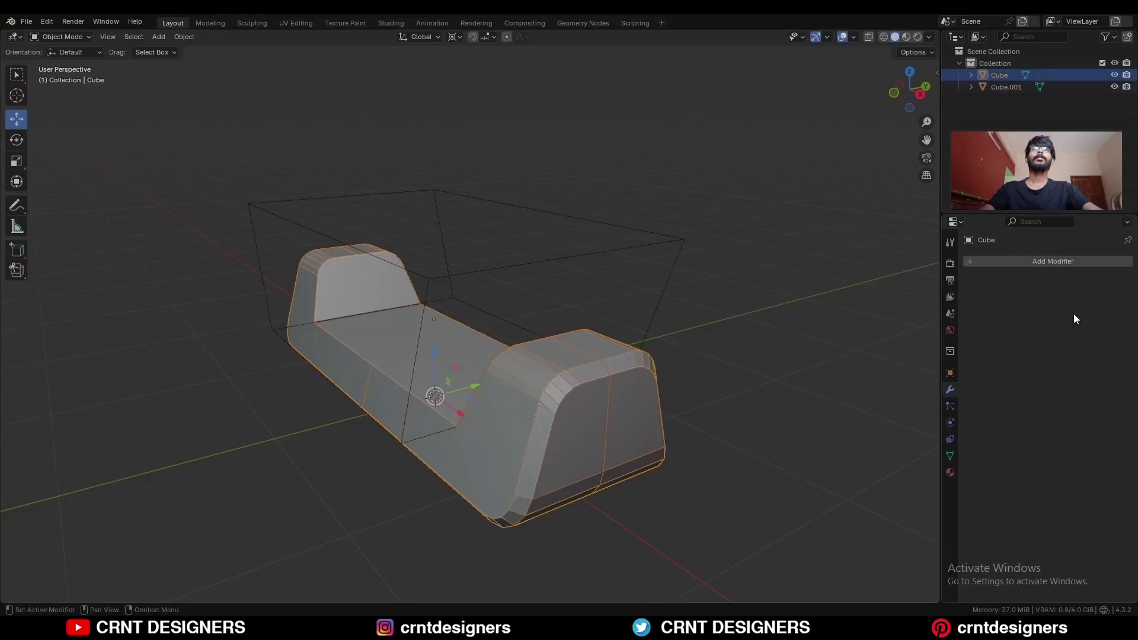
Delete the leftover cutter object.
{"action": "left_click", "coordinate": [643, 244]}
{"action": "key", "text": "x"}
{"action": "left_click", "coordinate": [638, 255]}
Bevel the edge between the recess floor and its +X sloped wall with four segments and a width of 0.15 m.
{"action": "middle_click_drag", "start_coordinate": [631, 269], "coordinate": [577, 321]}
{"action": "key", "text": "Tab"}
{"action": "key", "text": "alt+a"}
{"action": "scroll", "coordinate": [610, 329], "scroll_direction": "up", "scroll_amount": 1}
{"action": "key", "text": "ctrl+b"}
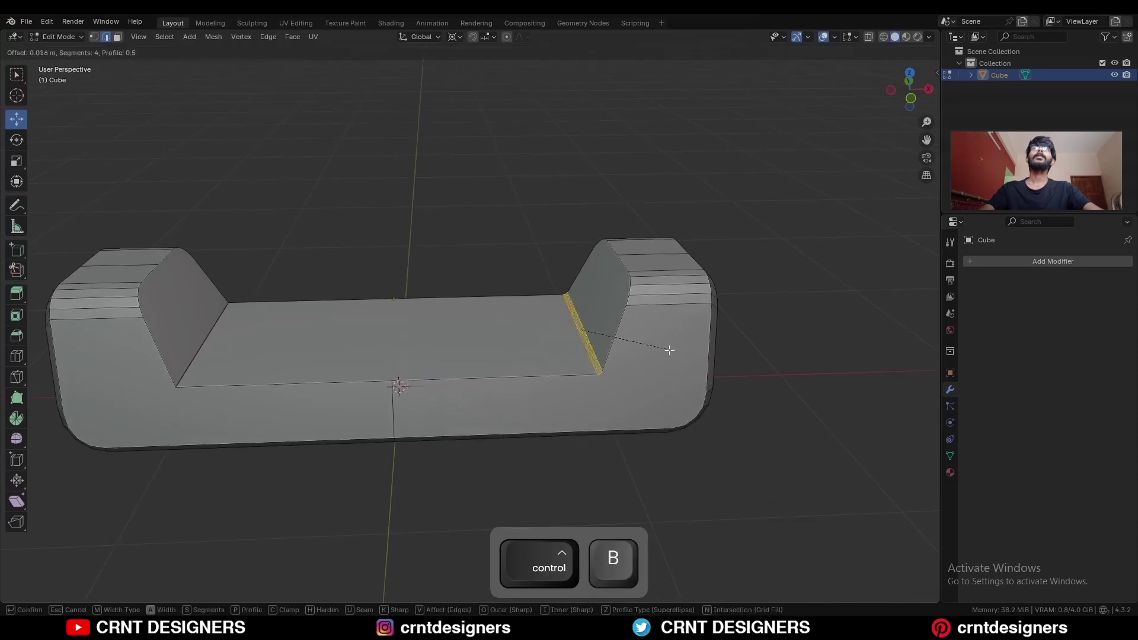
{"action": "left_click", "coordinate": [590, 345]}
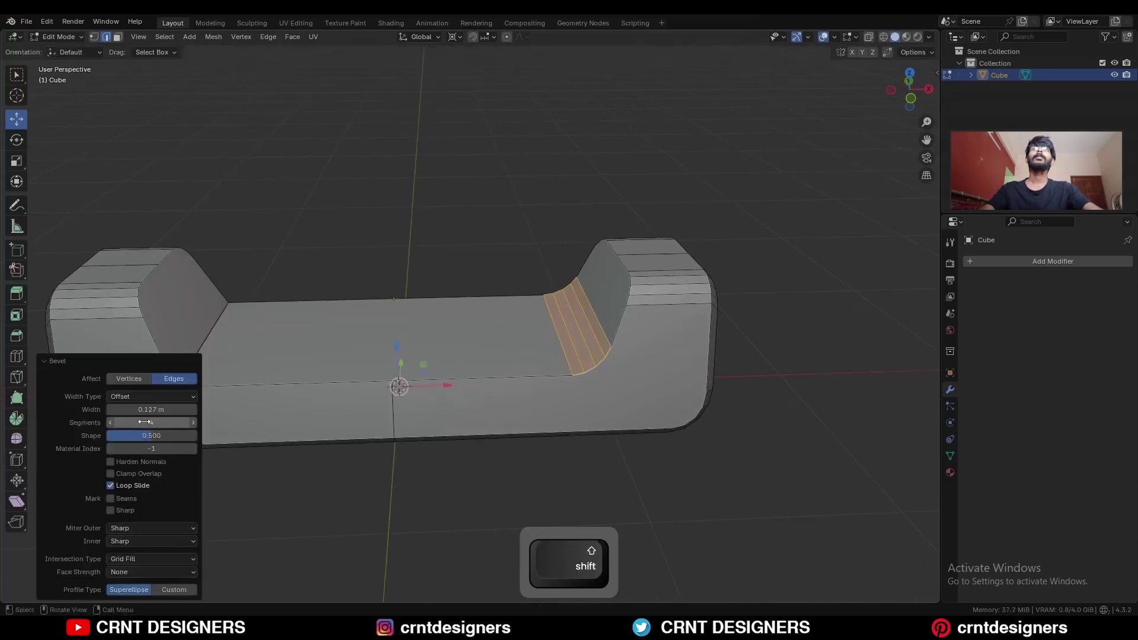
{"action": "left_click", "coordinate": [153, 409]}
{"action": "type", "text": "5"}
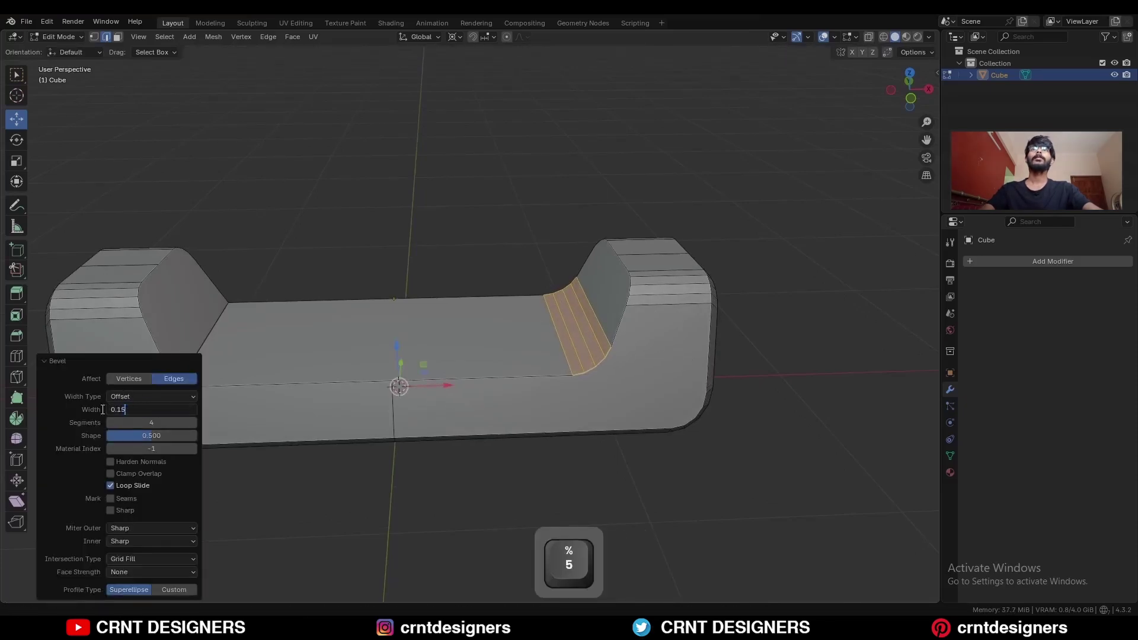
{"action": "middle_click_drag", "start_coordinate": [534, 363], "coordinate": [611, 332]}
{"action": "left_click", "coordinate": [739, 277]}
{"action": "middle_click_drag", "start_coordinate": [740, 277], "coordinate": [681, 360]}
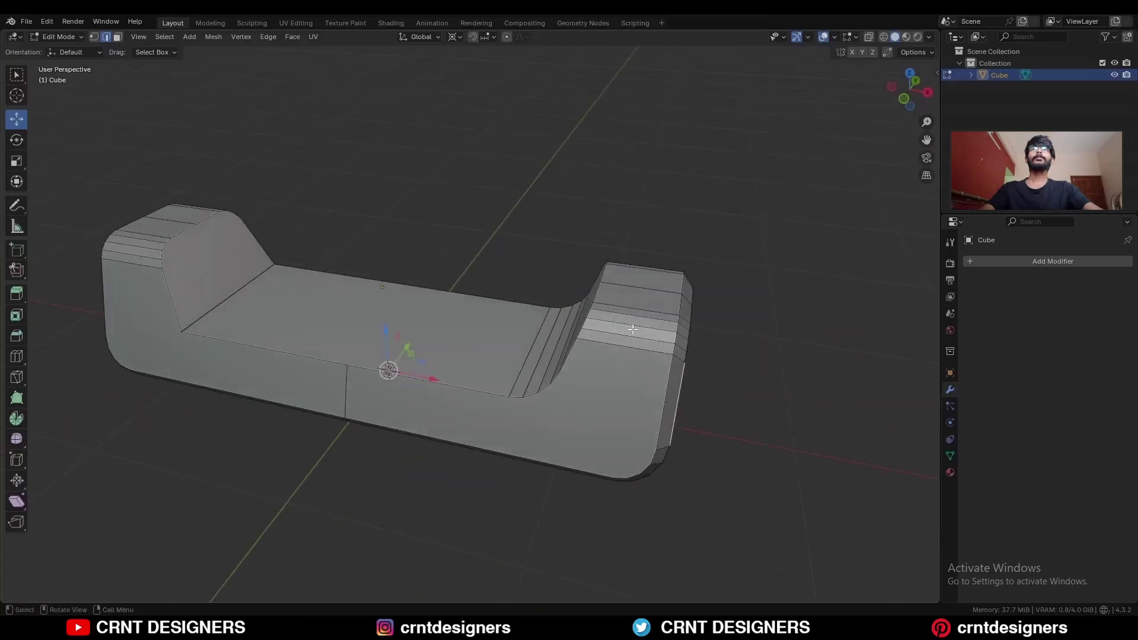
Symmetrize the whole mesh in the -Y to +Y direction.
{"action": "key", "text": "a"}
{"action": "left_click", "coordinate": [214, 36]}
{"action": "left_click", "coordinate": [248, 216]}
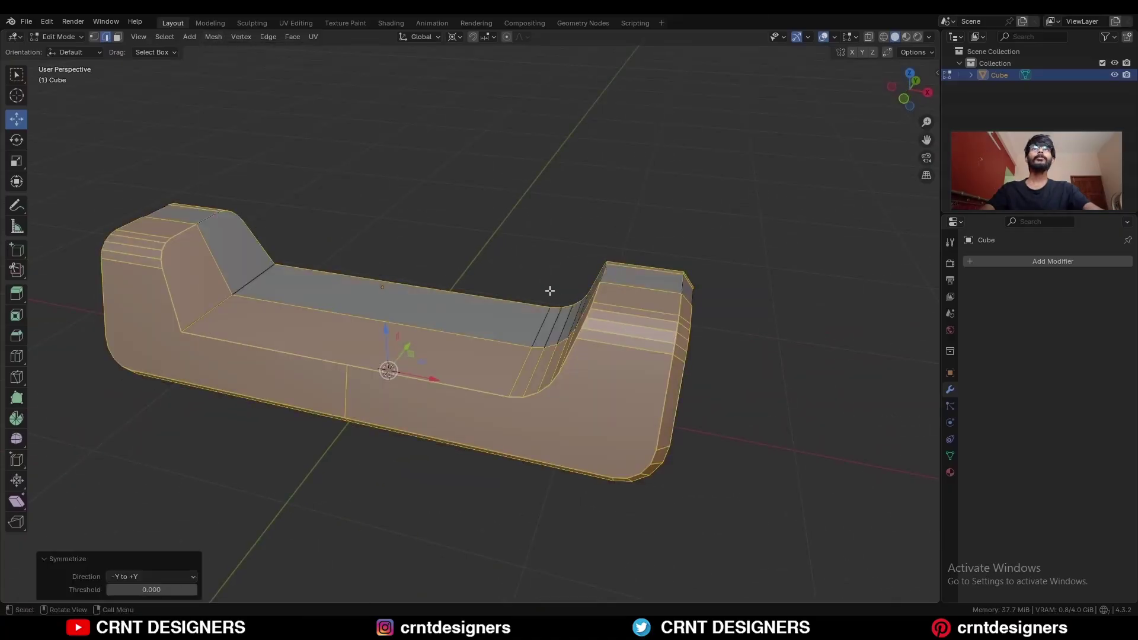
Symmetrize the whole mesh in the +X to -X direction to mirror the rounded recess edge, and deselect everything.
{"action": "key", "text": "a"}
{"action": "left_click", "coordinate": [213, 36]}
{"action": "left_click", "coordinate": [247, 215]}
{"action": "left_click", "coordinate": [151, 576]}
{"action": "left_click", "coordinate": [147, 508]}
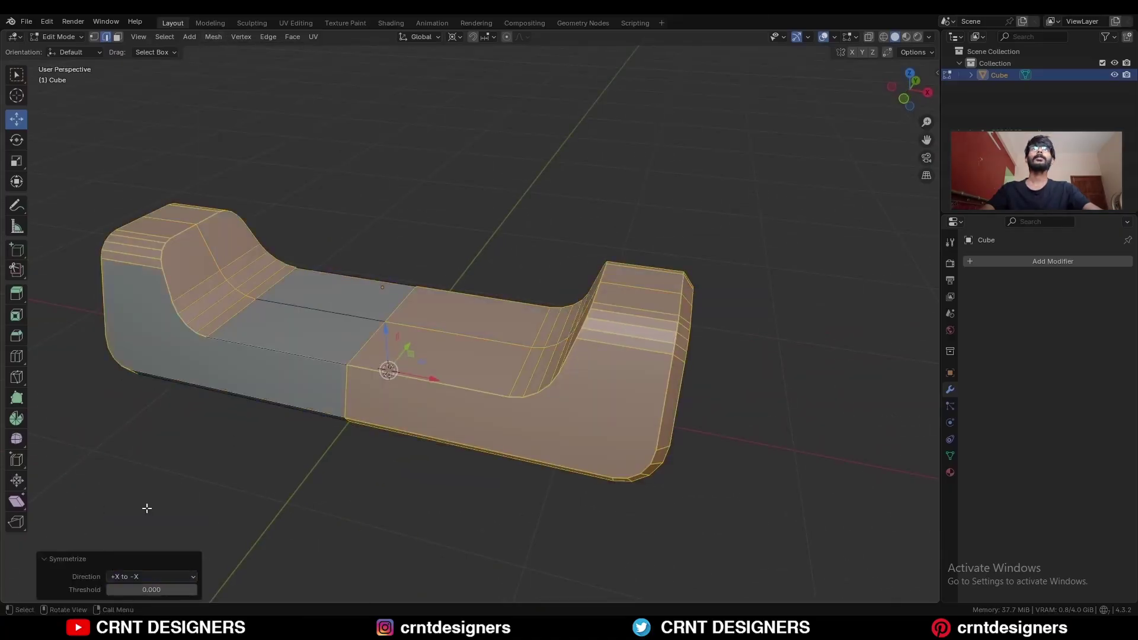
{"action": "left_click", "coordinate": [437, 457]}
Connect the recess curve's vertices to the lower corner's vertices on the -Y side face and add an edge across the sloped recess wall.
{"action": "middle_click_drag", "start_coordinate": [436, 457], "coordinate": [488, 397]}
{"action": "middle_click_drag", "start_coordinate": [594, 392], "coordinate": [528, 392], "text": "shift"}
{"action": "key", "text": "1"}
{"action": "middle_click_drag", "start_coordinate": [578, 351], "coordinate": [610, 340]}
{"action": "key", "text": "shift"}
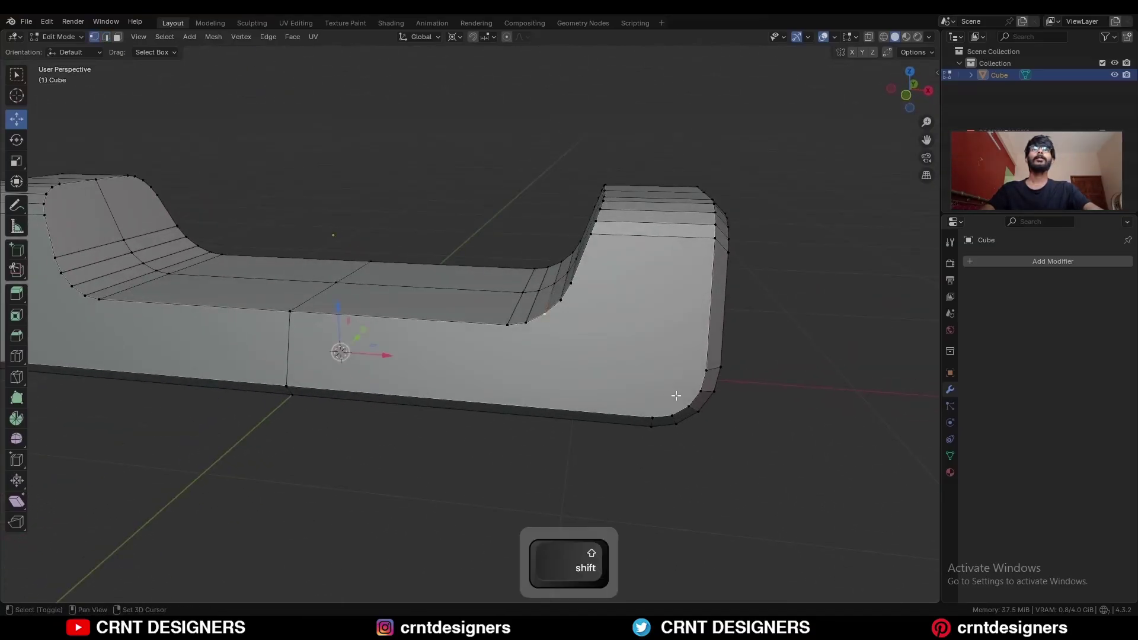
{"action": "key", "text": "j"}
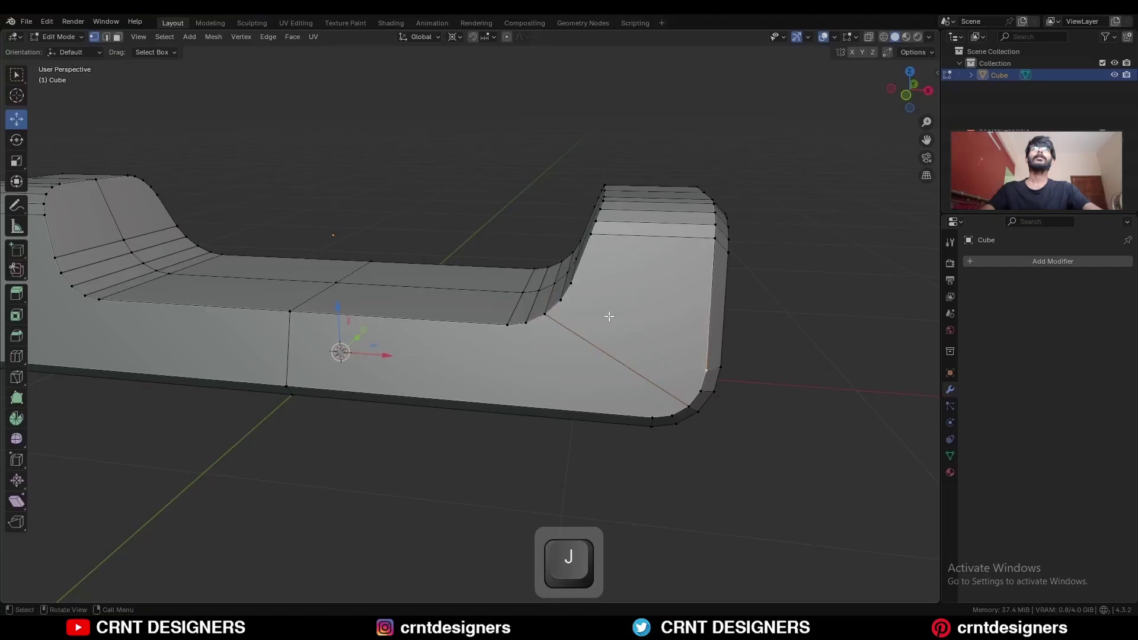
{"action": "left_click", "coordinate": [572, 302], "text": "shift"}
{"action": "key", "text": "j"}
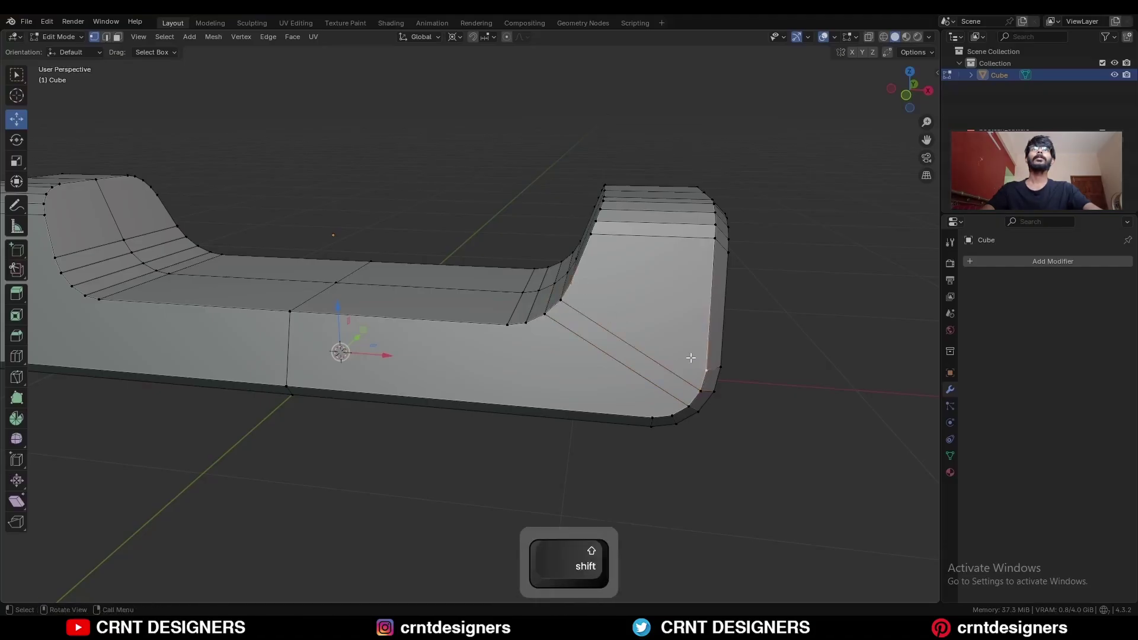
{"action": "mouse_move", "coordinate": [587, 296]}
{"action": "middle_mouse_down"}
{"action": "mouse_move", "coordinate": [596, 293]}
{"action": "mouse_move", "coordinate": [591, 337]}
{"action": "mouse_move", "coordinate": [569, 308]}
{"action": "middle_mouse_up"}
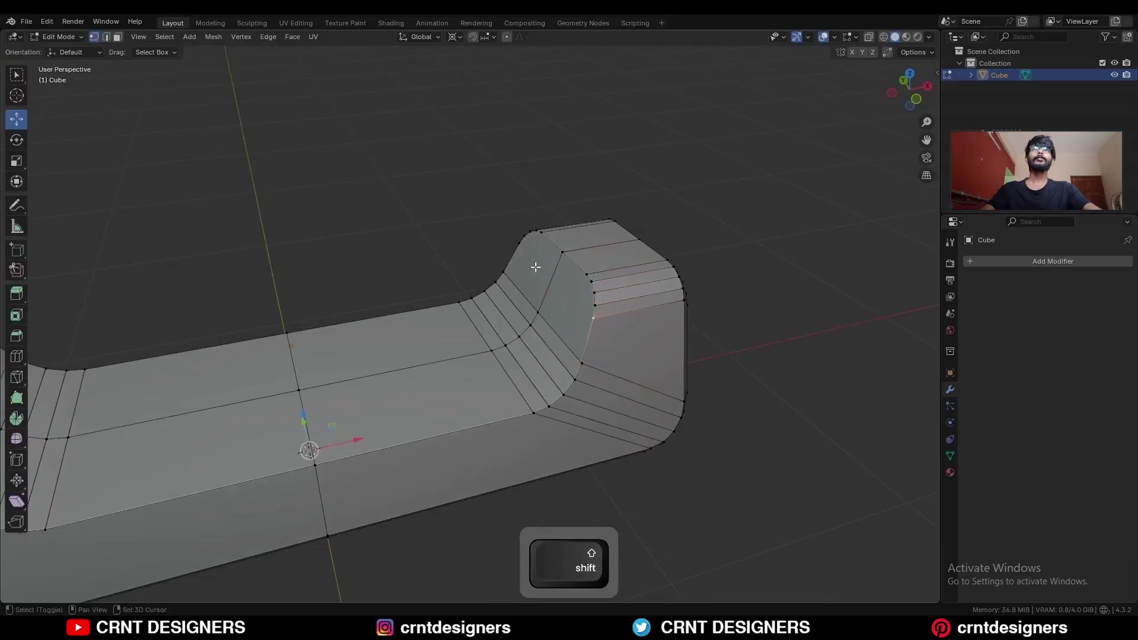
{"action": "middle_click_drag", "start_coordinate": [526, 272], "coordinate": [604, 326], "text": "ctrl"}
Knife-cut a lengthwise line from the +X sloped wall's upper edge along the recess floor to its centre line on the -Y side.
{"action": "left_click", "coordinate": [910, 80]}
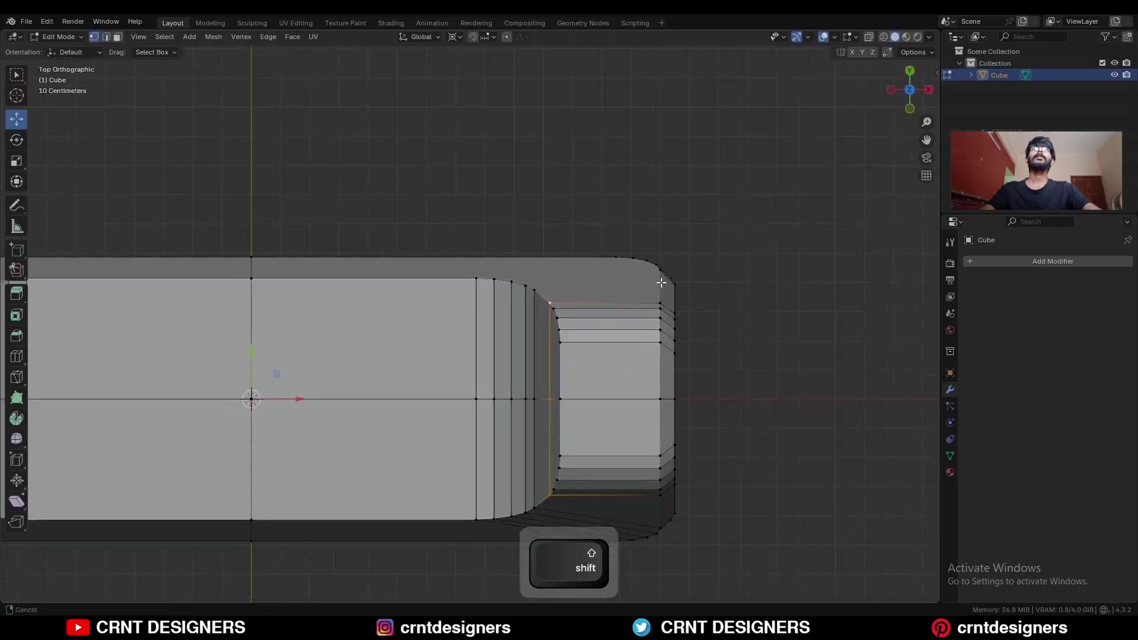
{"action": "middle_click_drag", "start_coordinate": [661, 284], "coordinate": [853, 216], "text": "shift"}
{"action": "left_click", "coordinate": [754, 387]}
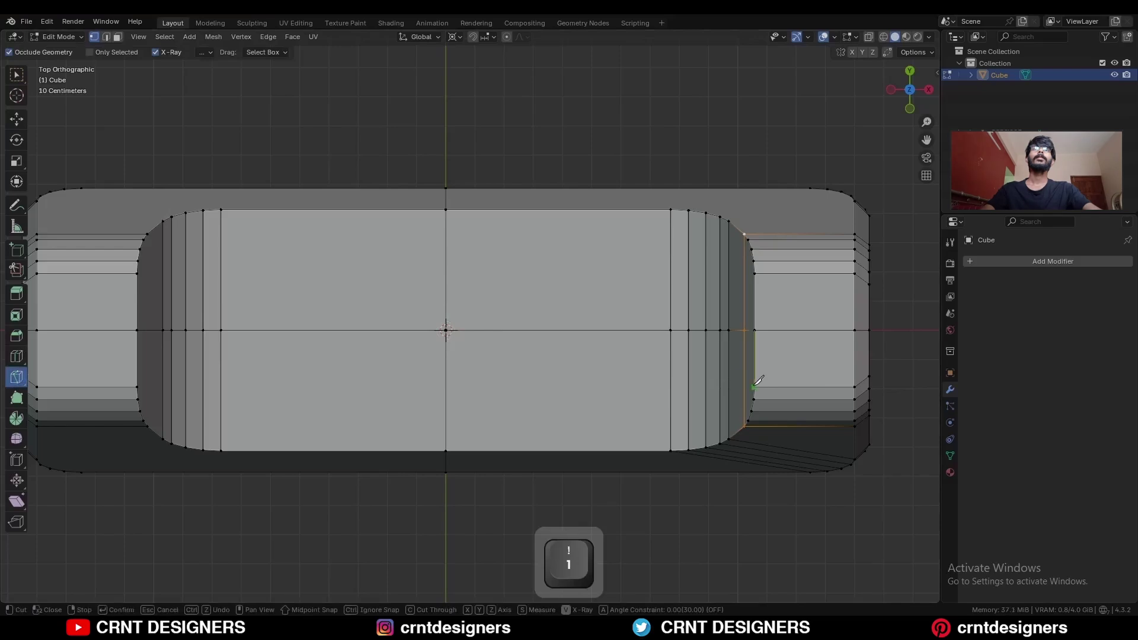
{"action": "left_click", "coordinate": [447, 377]}
{"action": "key", "text": "space"}
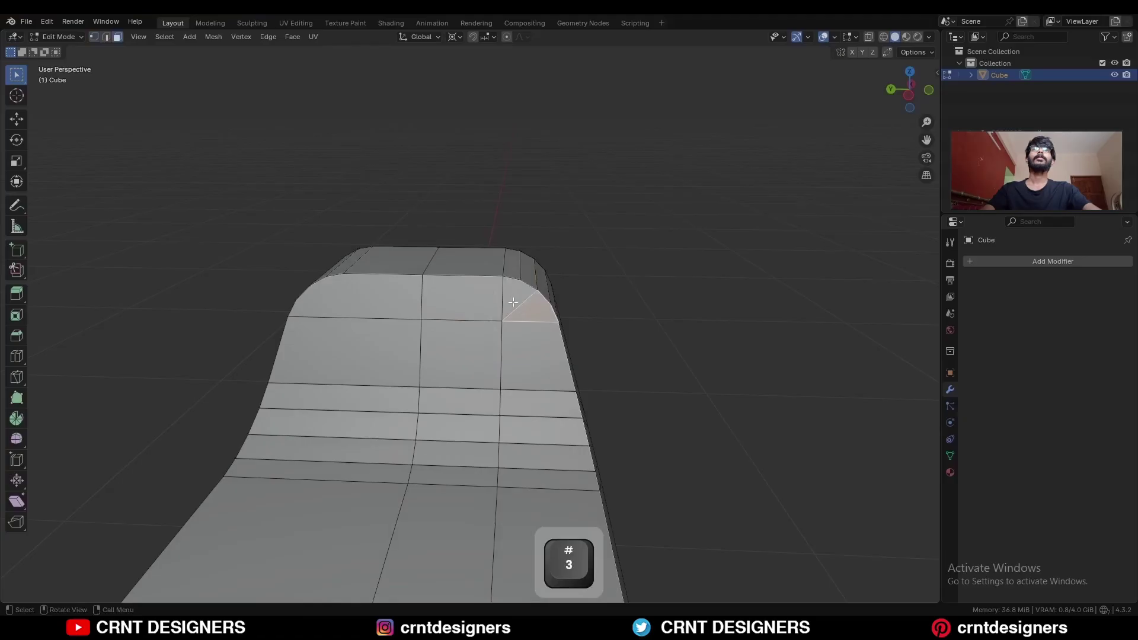
Bevel the edge loops around the -Y side face, the recess rim and the end face with four segments and a width of about 0.016 m.
{"action": "middle_click_drag", "start_coordinate": [513, 302], "coordinate": [584, 380]}
{"action": "key", "text": "a"}
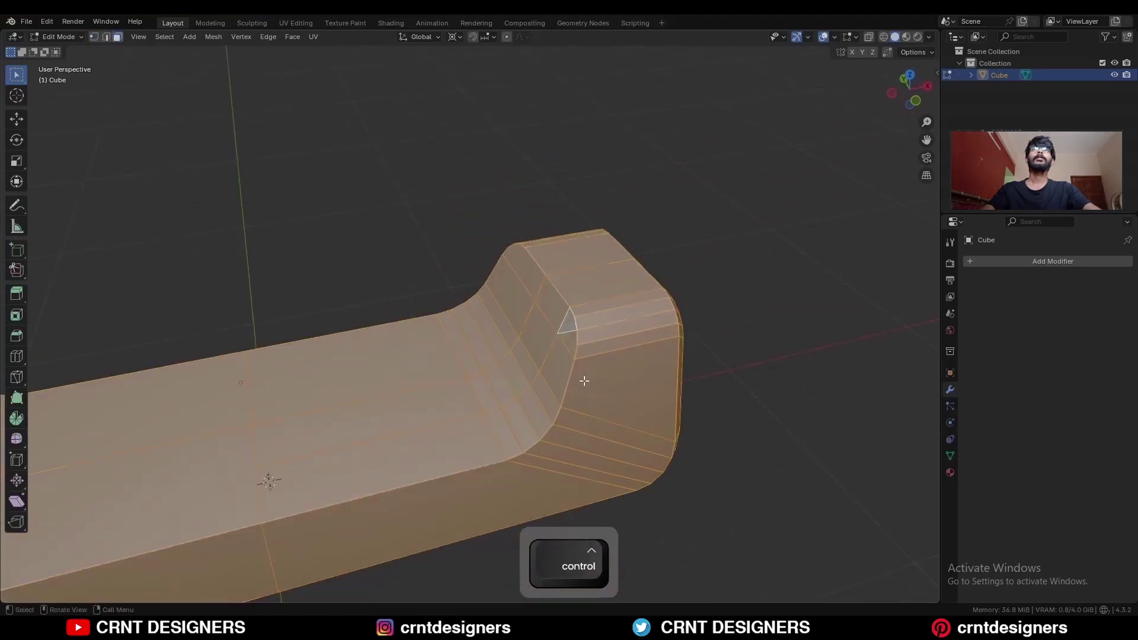
{"action": "key", "text": "2"}
{"action": "left_click", "coordinate": [494, 467], "text": "alt"}
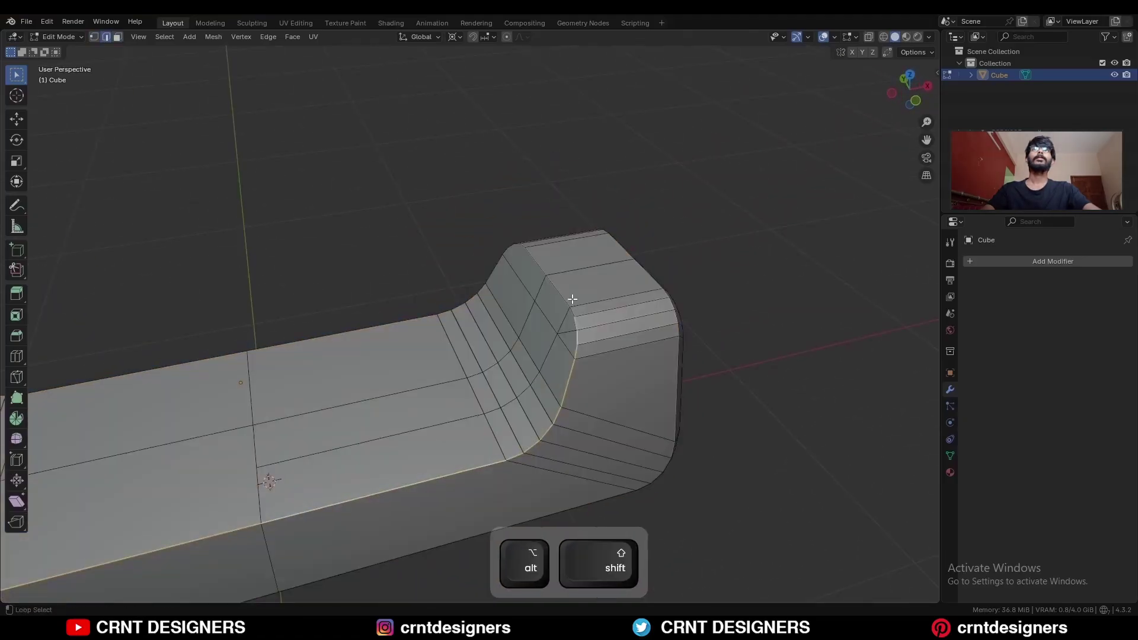
{"action": "left_click", "coordinate": [573, 299], "text": "alt+shift"}
{"action": "middle_click_drag", "start_coordinate": [629, 340], "coordinate": [566, 275]}
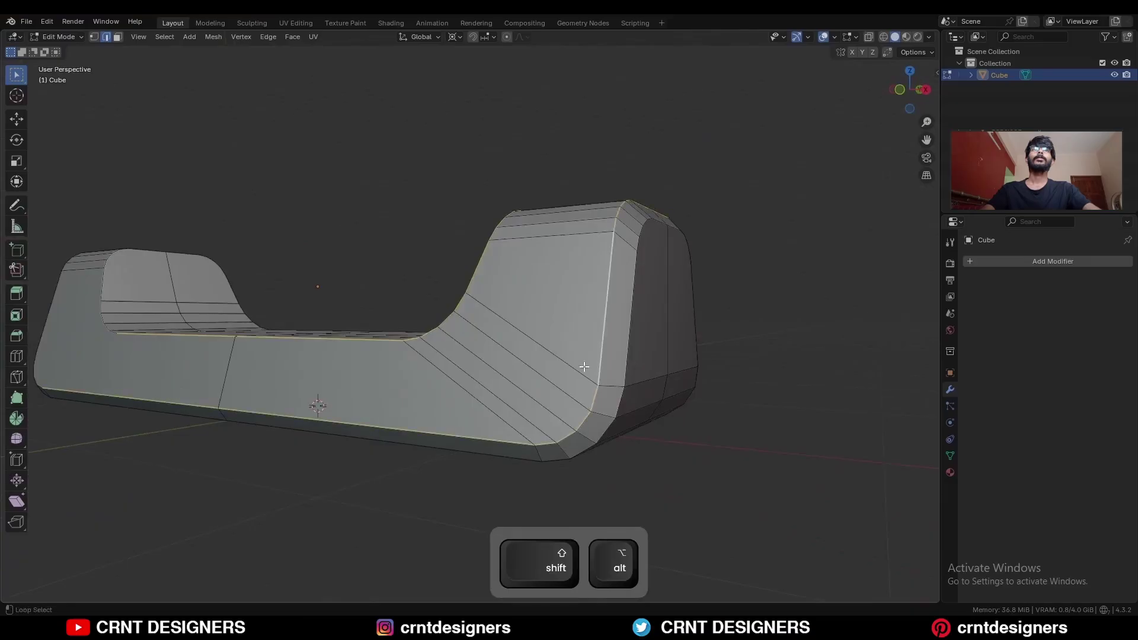
{"action": "mouse_move", "coordinate": [584, 367]}
{"action": "middle_mouse_down"}
{"action": "mouse_move", "coordinate": [604, 376]}
{"action": "mouse_move", "coordinate": [582, 384]}
{"action": "middle_mouse_up"}
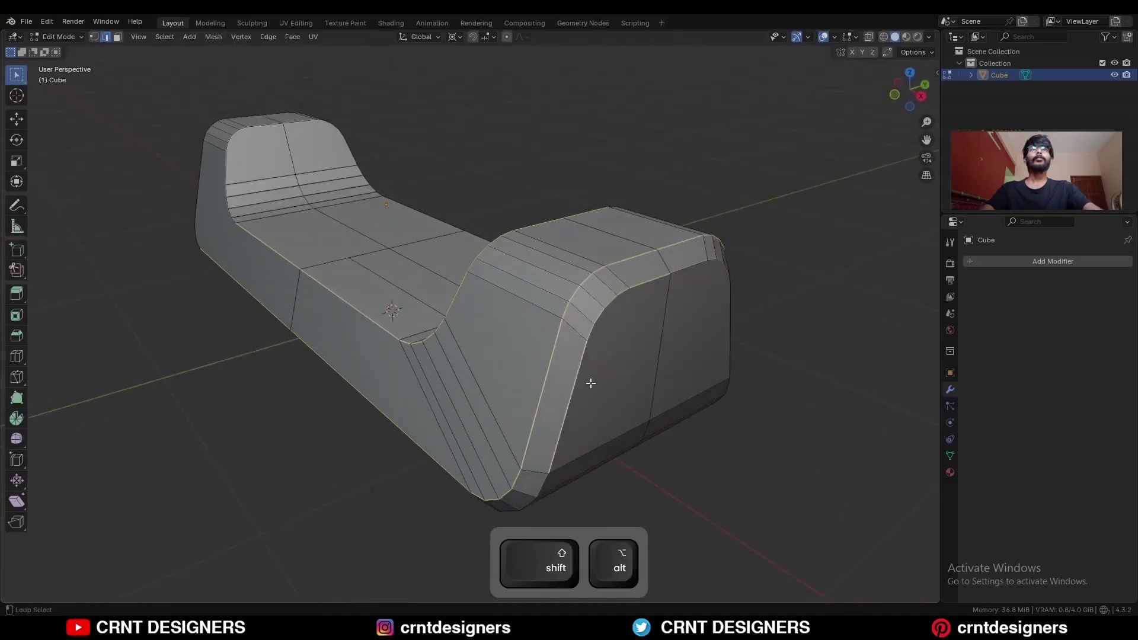
{"action": "middle_click_drag", "start_coordinate": [541, 482], "coordinate": [626, 314]}
{"action": "key", "text": "ctrl+b"}
{"action": "left_click", "coordinate": [714, 339]}
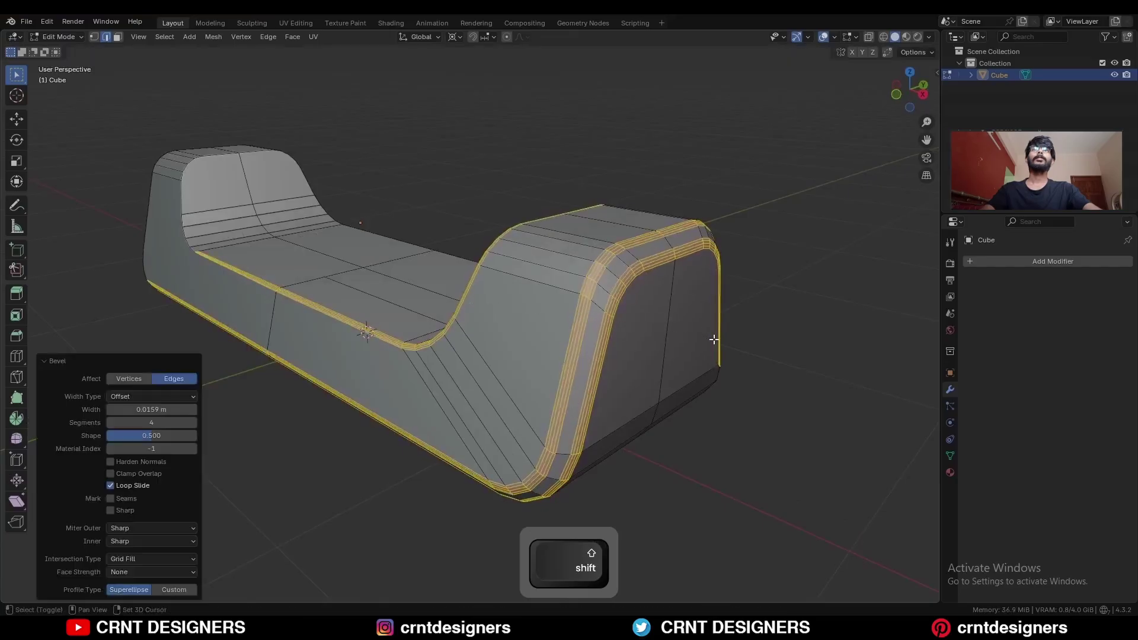
Set the edge-loop bevel's shape to 1.000 and its segments to 2.
{"action": "left_click_drag", "start_coordinate": [151, 436], "coordinate": [231, 448]}
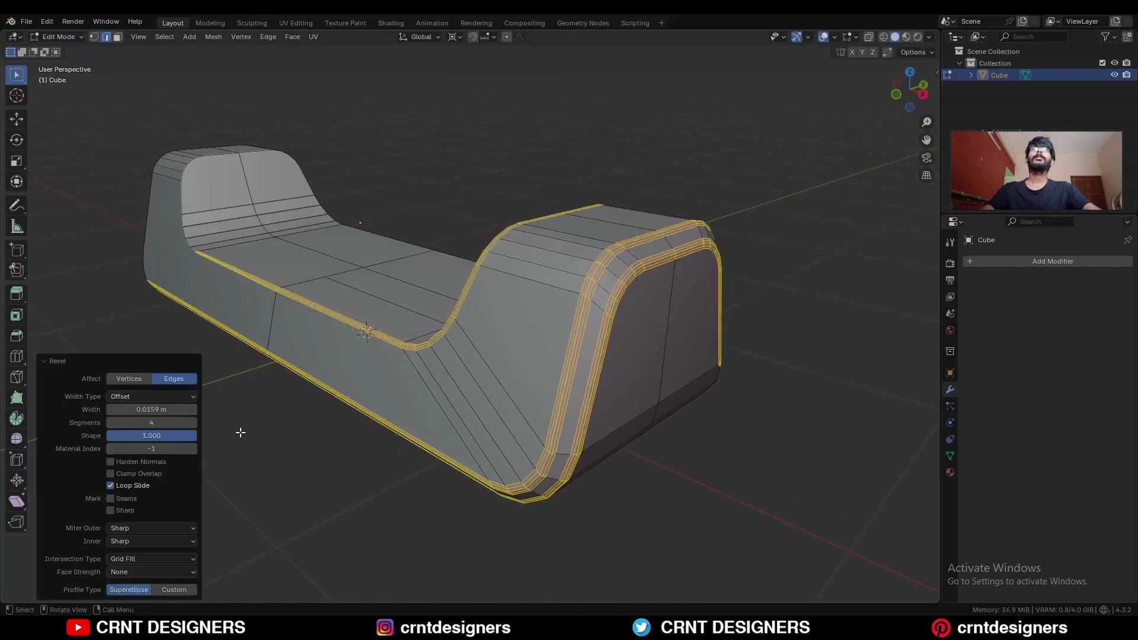
{"action": "left_click_drag", "start_coordinate": [132, 424], "coordinate": [110, 424]}
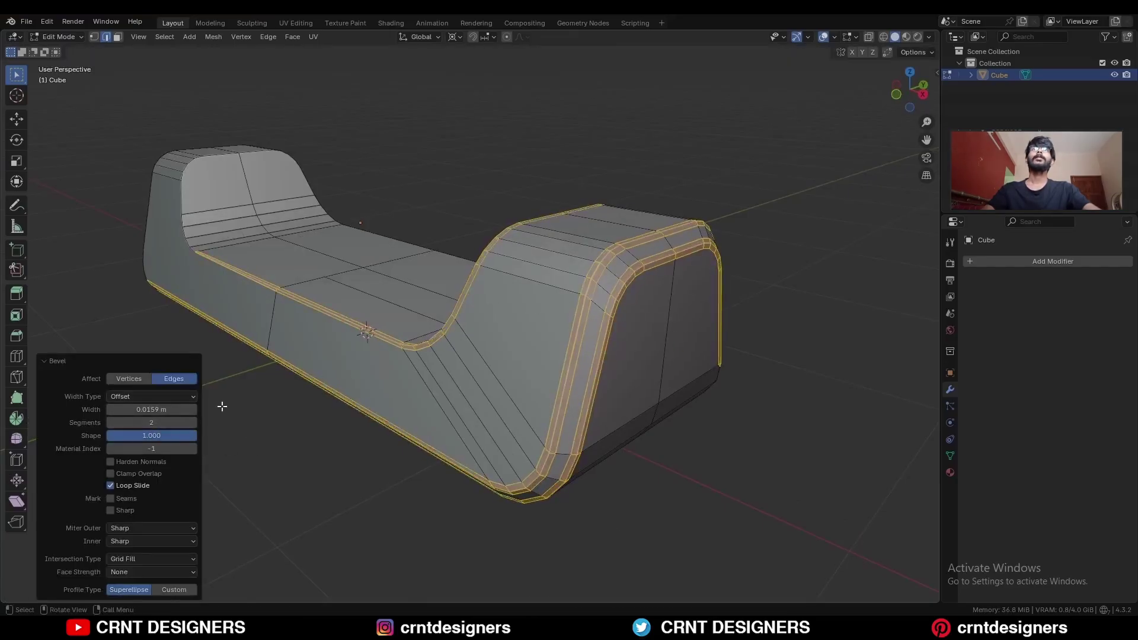
Connect the two vertices below the rounded upper corners with a straight horizontal edge across the +X end face.
{"action": "middle_click_drag", "start_coordinate": [576, 393], "coordinate": [708, 400]}
{"action": "middle_click_drag", "start_coordinate": [617, 372], "coordinate": [524, 368], "text": "shift"}
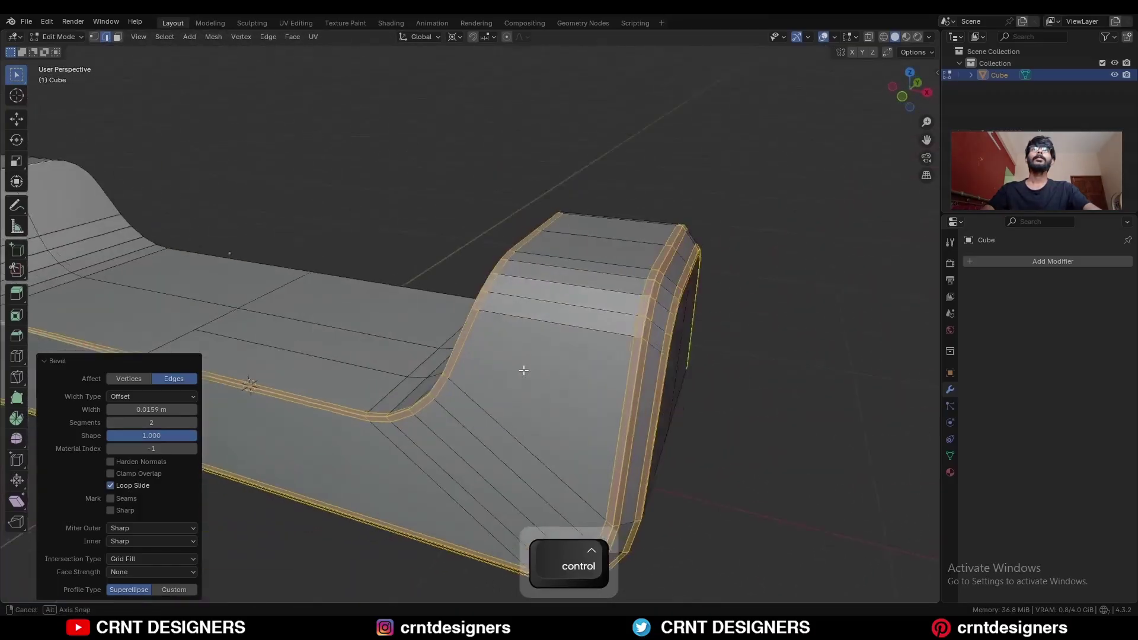
{"action": "key", "text": "1"}
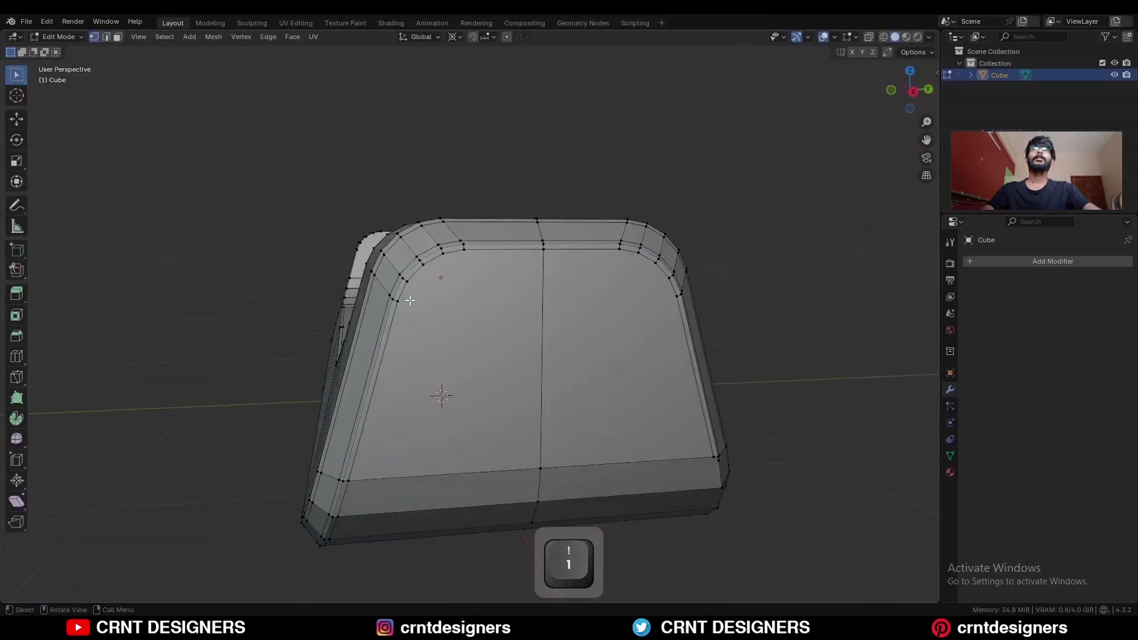
{"action": "left_click", "coordinate": [410, 300]}
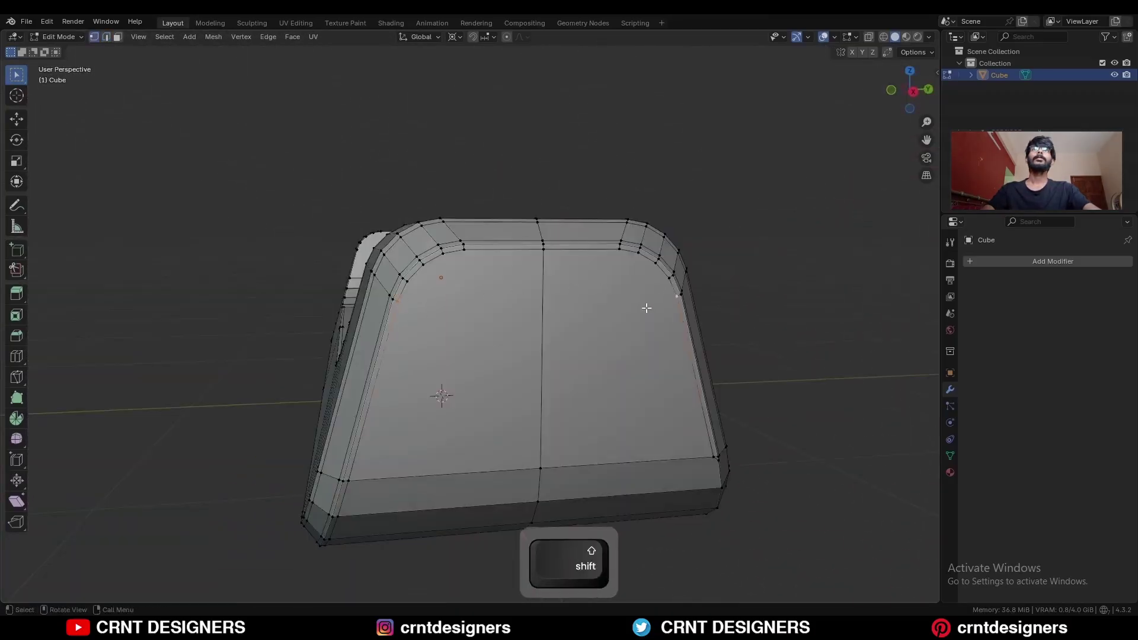
{"action": "key", "text": "j"}
On the +X end face's -Y half, knife-cut vertically from the upper inner vertex to the base and diagonally from the rounded corner to the crossing.
{"action": "key", "text": "KP_3"}
{"action": "key", "text": "k"}
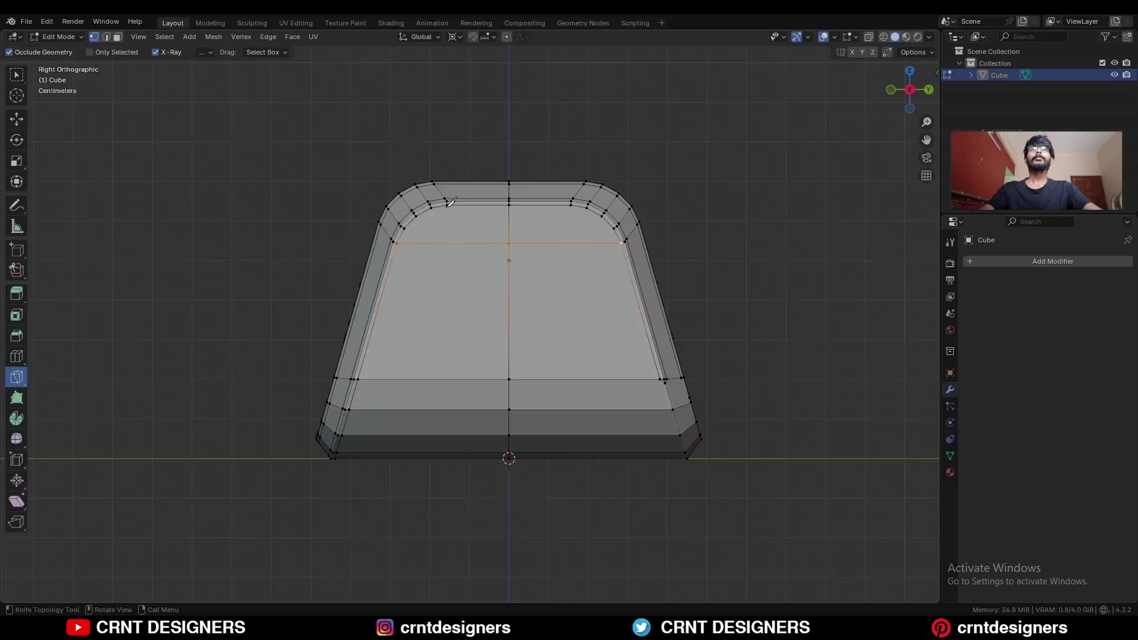
{"action": "left_click", "coordinate": [447, 205]}
{"action": "left_click", "coordinate": [449, 457]}
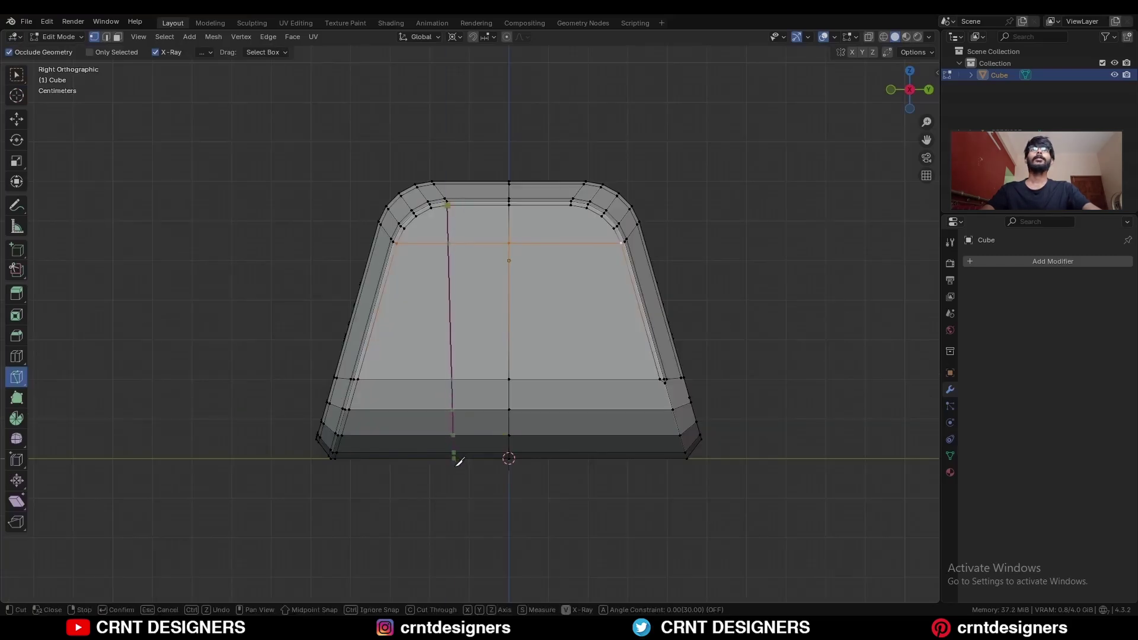
{"action": "key", "text": "z"}
{"action": "key", "text": "space"}
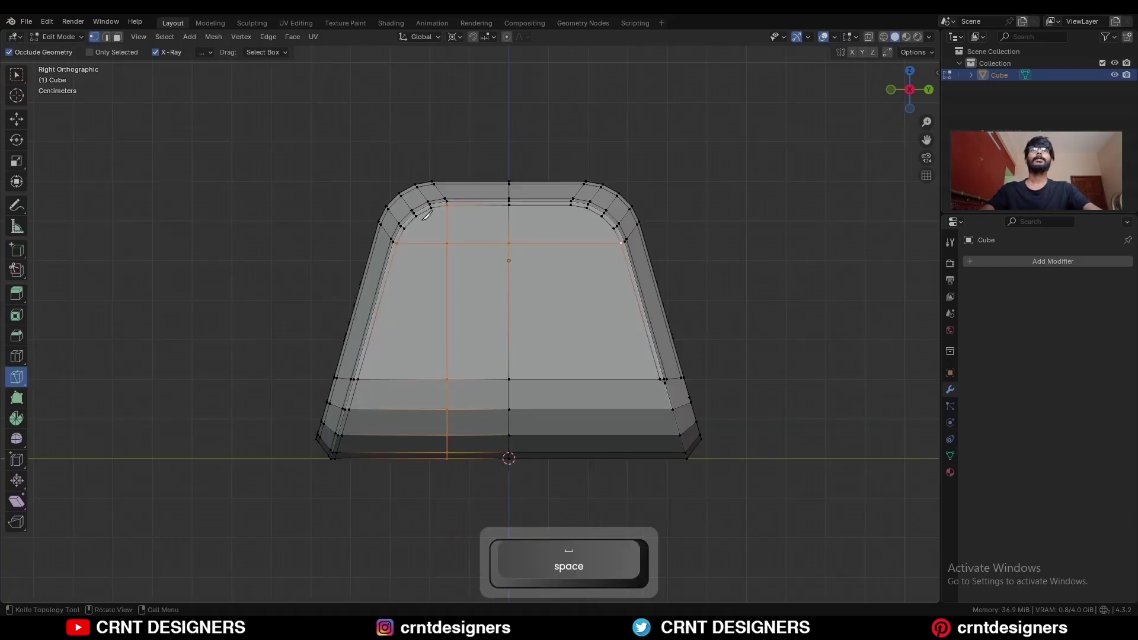
{"action": "left_click", "coordinate": [426, 215]}
{"action": "key", "text": "space"}
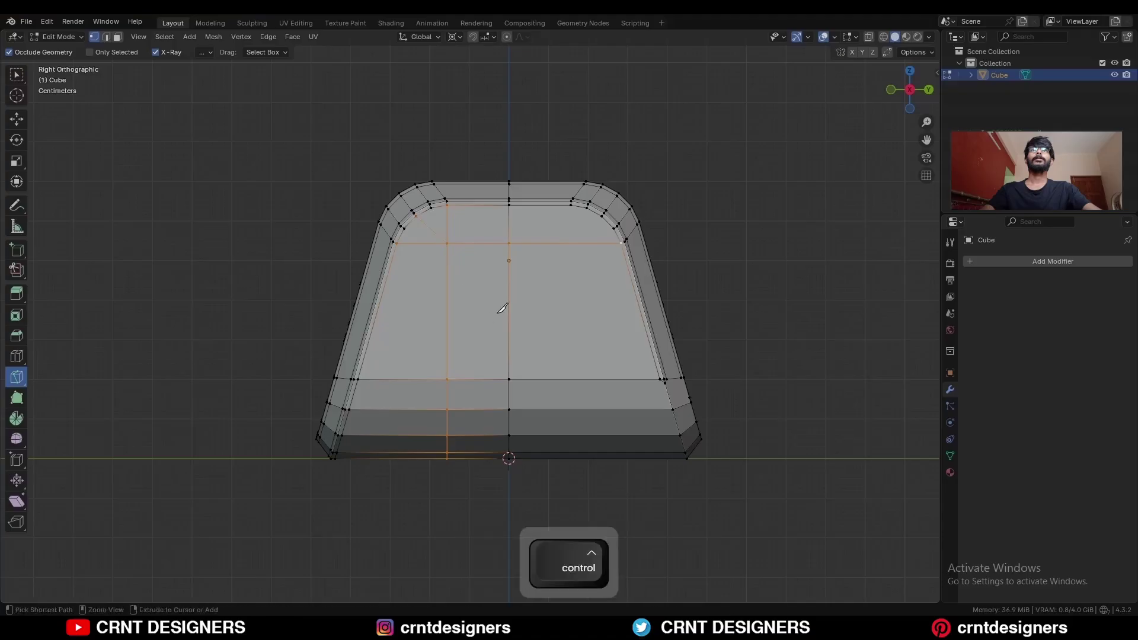
Add a centred loop cut running lengthwise along the -Y side face, parallel to the recess curve, and over the +X end.
{"action": "middle_click_drag", "start_coordinate": [499, 307], "coordinate": [780, 326]}
{"action": "key", "text": "w"}
{"action": "key", "text": "ctrl+r"}
{"action": "left_click", "coordinate": [681, 331]}
{"action": "right_click", "coordinate": [677, 330]}
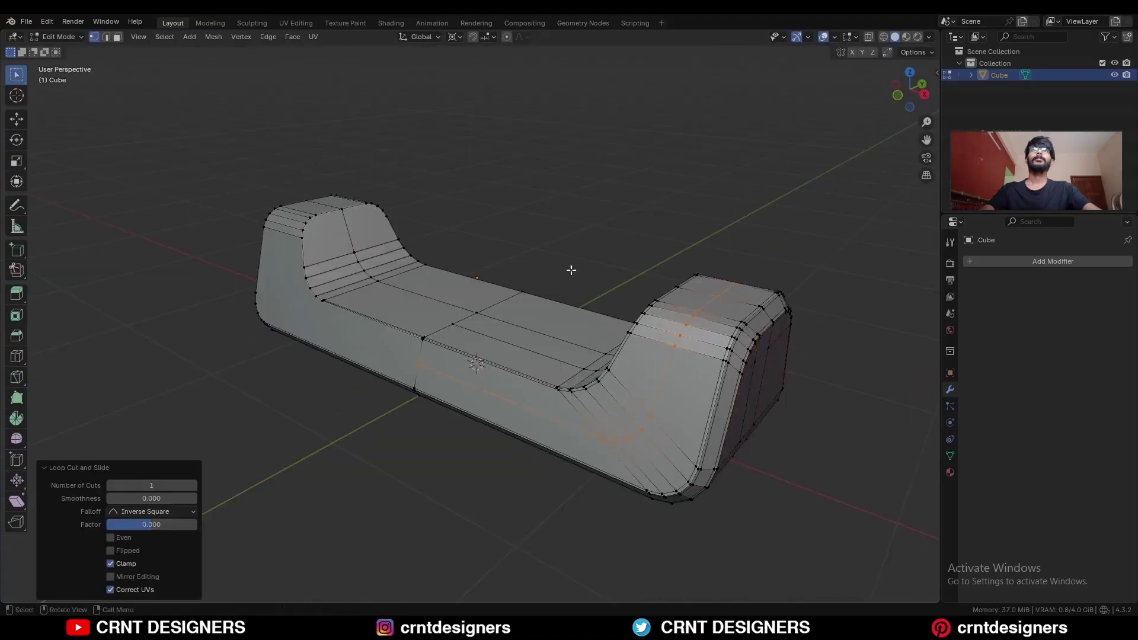
Add two evenly spaced crosswise loop cuts between the block's middle and the start of the +X recess curve.
{"action": "middle_click_drag", "start_coordinate": [666, 279], "coordinate": [546, 315]}
{"action": "key", "text": "ctrl+r"}
{"action": "left_click", "coordinate": [546, 315]}
{"action": "right_click", "coordinate": [544, 289]}
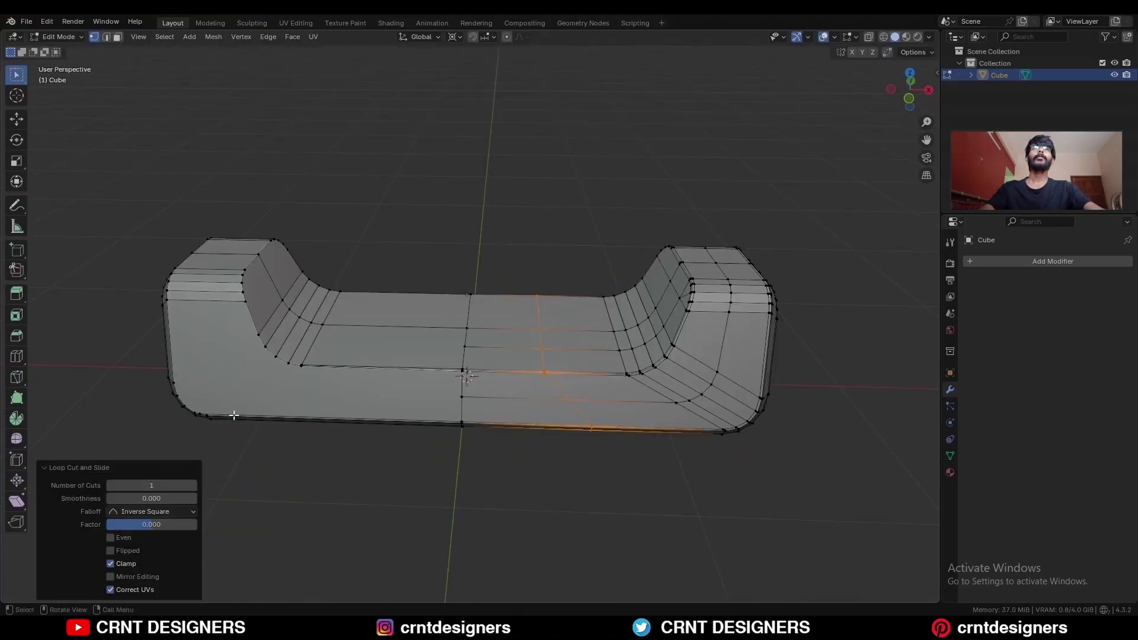
{"action": "left_click", "coordinate": [562, 460]}
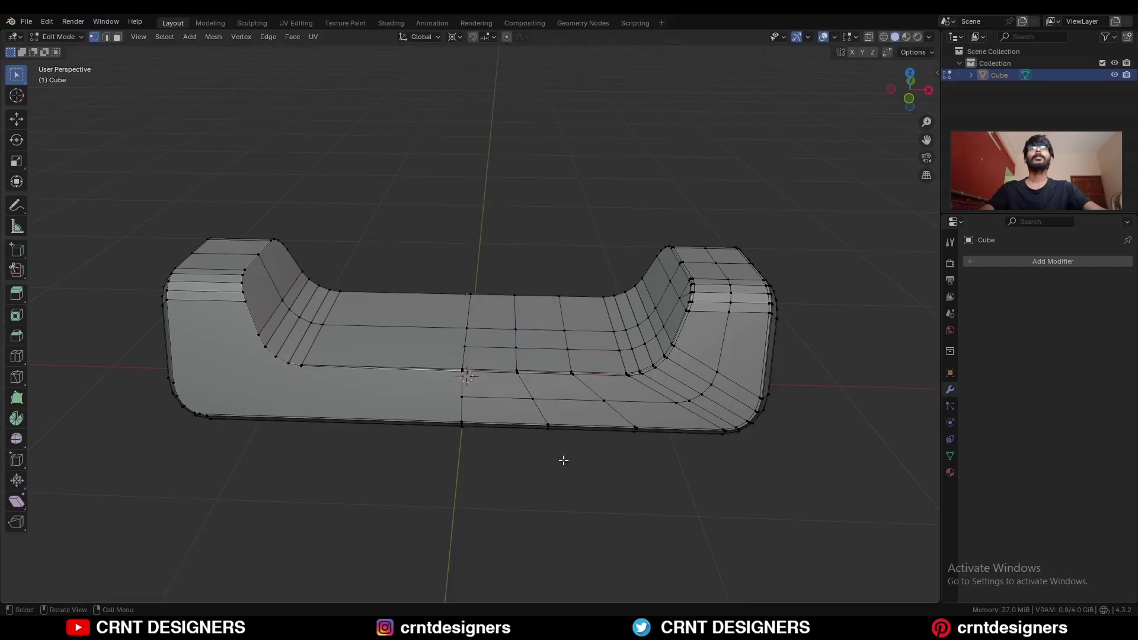
Symmetrize the whole mesh from +X to -X, and symmetrize it again across the Y axis.
{"action": "middle_click_drag", "start_coordinate": [561, 460], "coordinate": [557, 394]}
{"action": "key", "text": "a"}
{"action": "left_click", "coordinate": [214, 37]}
{"action": "left_click", "coordinate": [252, 211]}
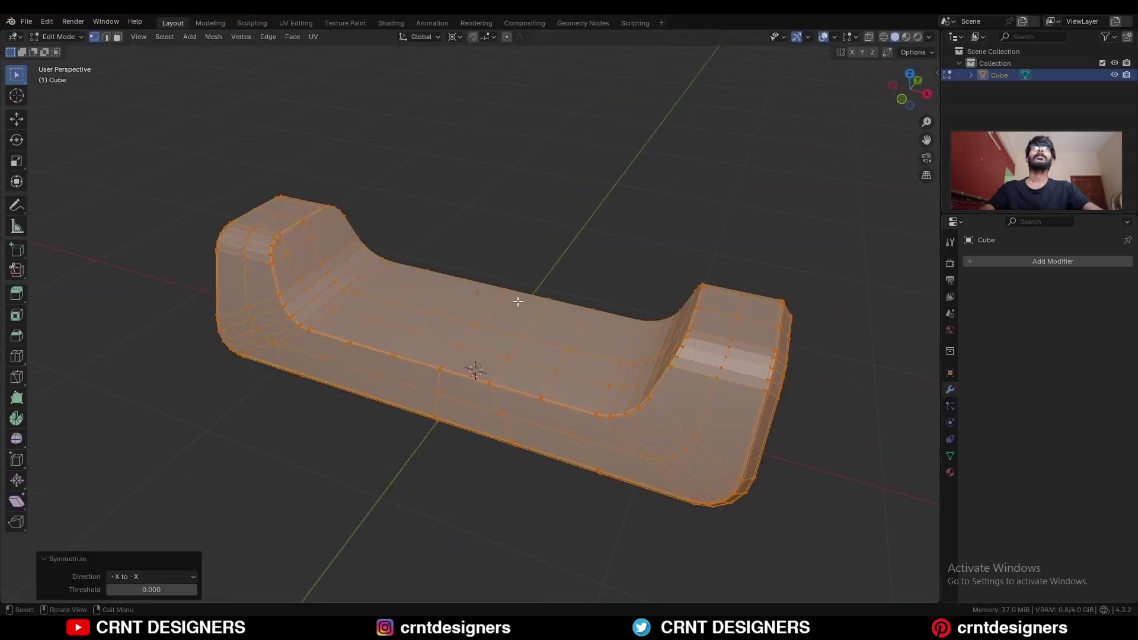
{"action": "key", "text": "a"}
{"action": "left_click", "coordinate": [213, 36]}
{"action": "left_click", "coordinate": [256, 207]}
{"action": "left_click", "coordinate": [162, 576]}
Give the block a level 2 Subdivision modifier in Object Mode and shade it smooth.
{"action": "key", "text": "Tab"}
{"action": "middle_click_drag", "start_coordinate": [518, 350], "coordinate": [532, 324]}
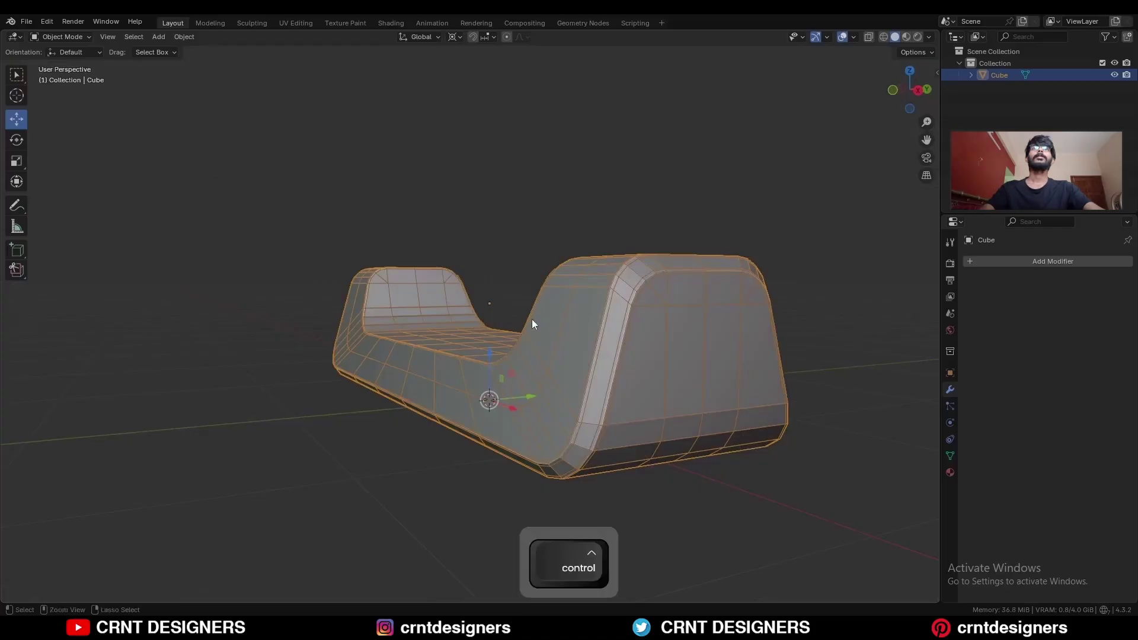
{"action": "key", "text": "ctrl+2"}
{"action": "middle_click_drag", "start_coordinate": [633, 313], "coordinate": [474, 296]}
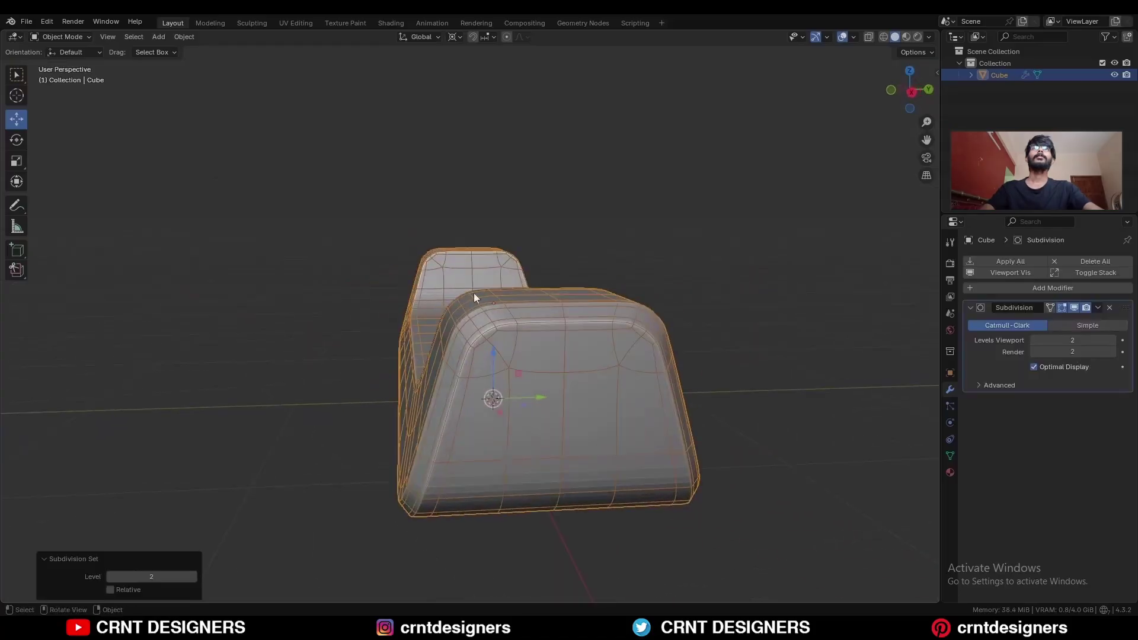
{"action": "right_click", "coordinate": [520, 219]}
{"action": "left_click", "coordinate": [517, 204]}
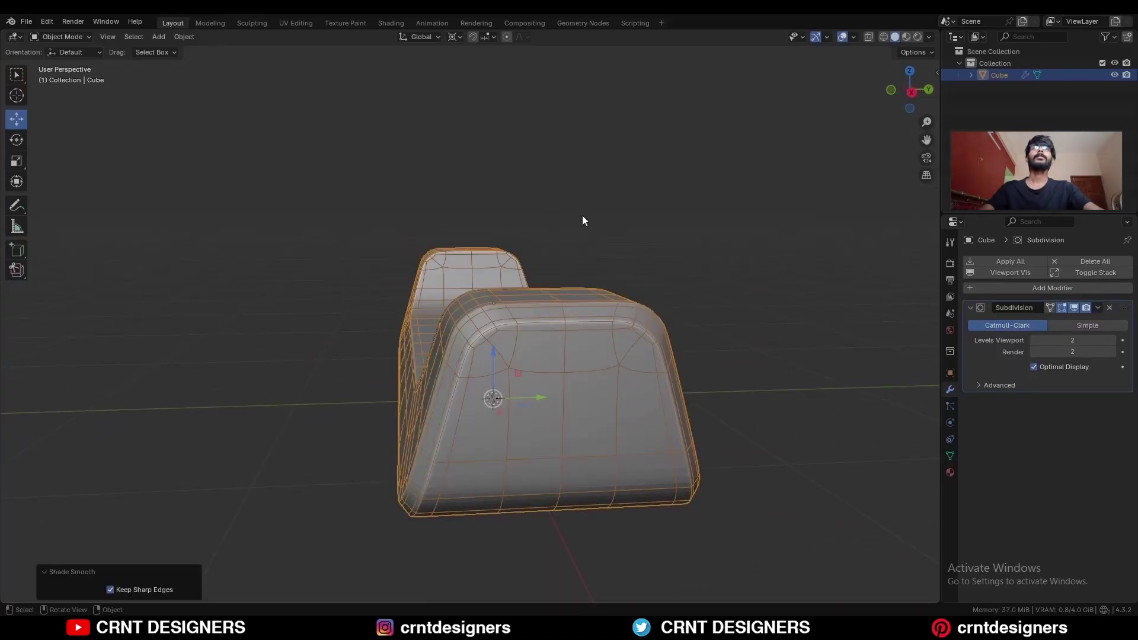
{"action": "left_click", "coordinate": [582, 216]}
{"action": "key", "text": "alt+shift+z"}
Add two centred lengthwise loop cuts on the +Y side face, one on each side of its middle loop.
{"action": "middle_click_drag", "start_coordinate": [500, 316], "coordinate": [643, 350]}
{"action": "key", "text": "ctrl+r"}
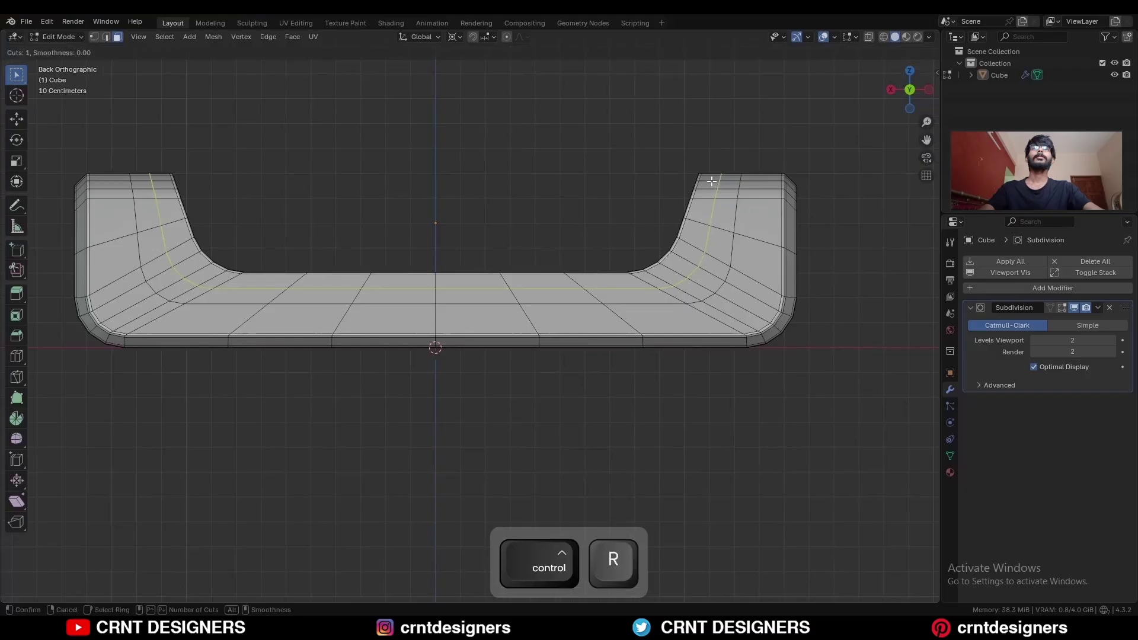
{"action": "left_click", "coordinate": [711, 181]}
{"action": "right_click", "coordinate": [724, 167]}
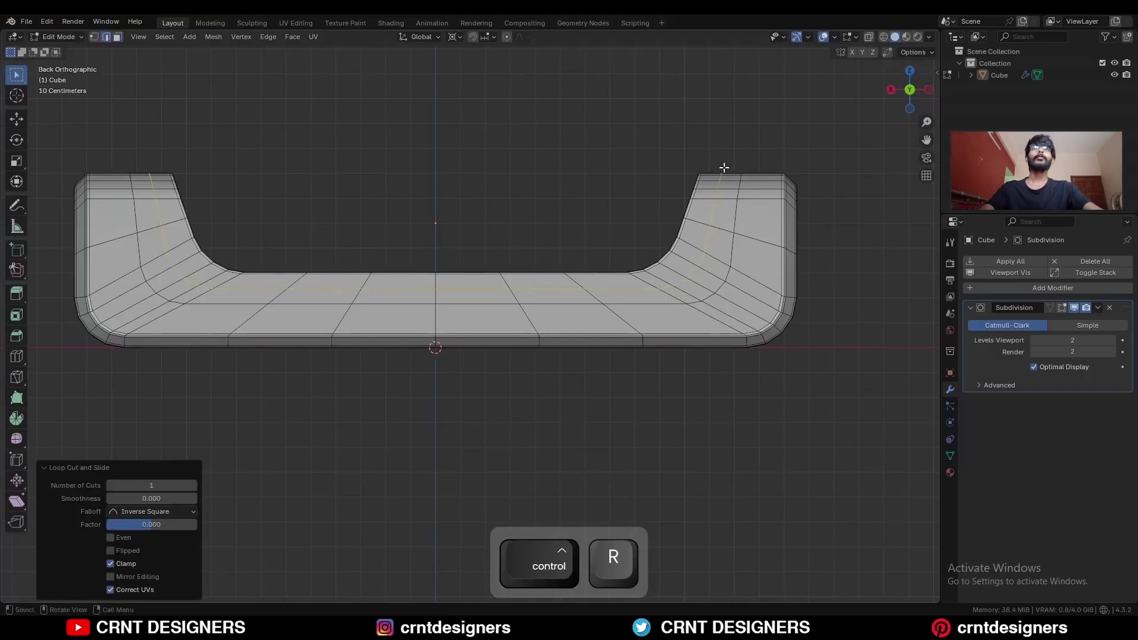
{"action": "key", "text": "3"}
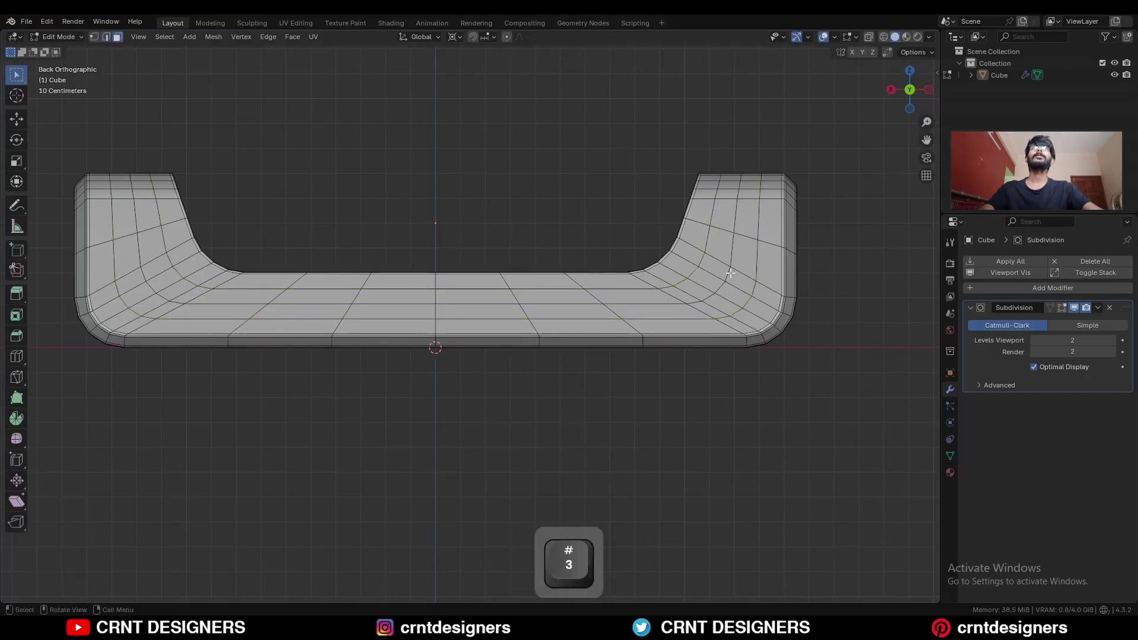
Shape the faces near the -X lower corner of the +Y side into a circle with LoopTools Circle.
{"action": "right_click", "coordinate": [807, 159]}
{"action": "mouse_move", "coordinate": [802, 150]}
{"action": "left_click", "coordinate": [856, 149]}
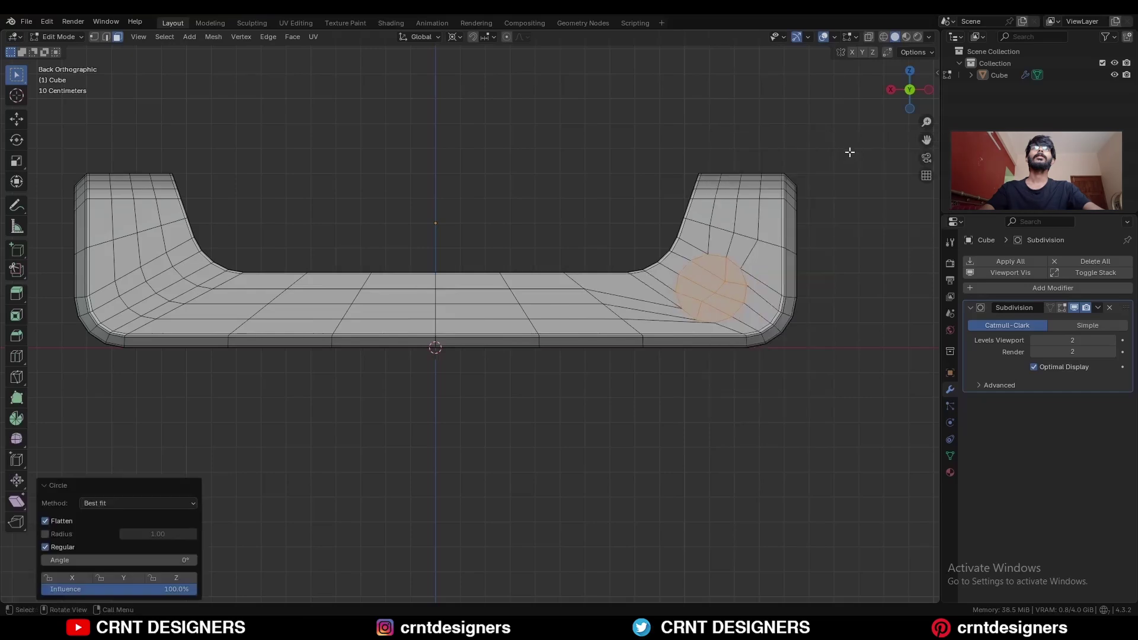
Inset the circular face patch twice, making the second inset about 0.020 m thick.
{"action": "middle_click_drag", "start_coordinate": [850, 152], "coordinate": [620, 128]}
{"action": "middle_click_drag", "start_coordinate": [686, 290], "coordinate": [782, 272], "text": "ctrl"}
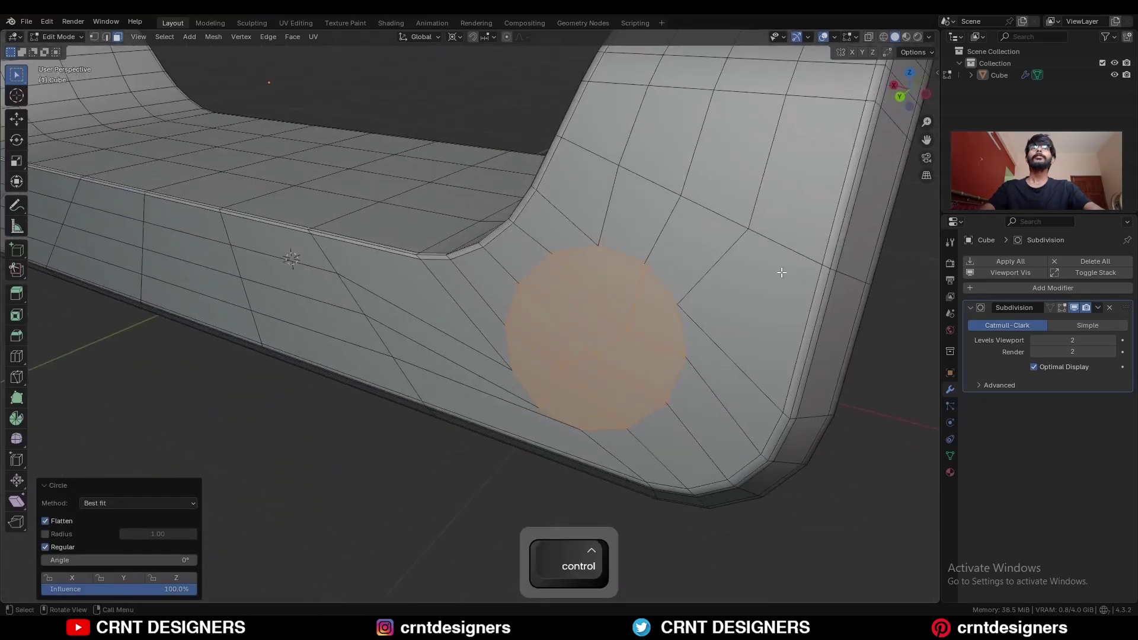
{"action": "key", "text": "i"}
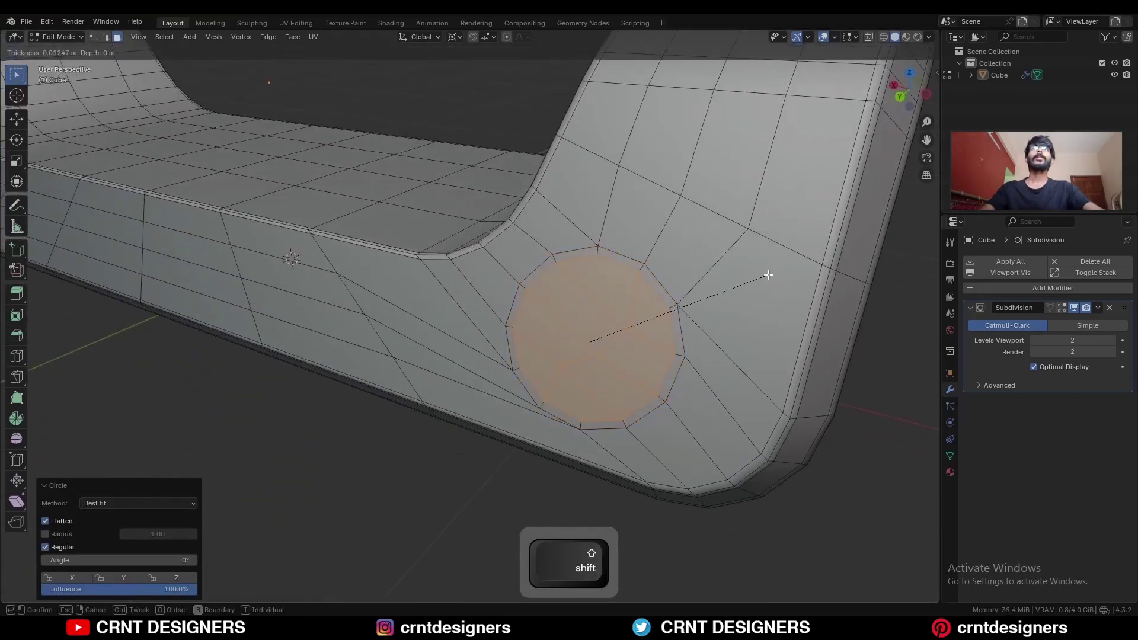
{"action": "left_click", "coordinate": [766, 274]}
{"action": "key", "text": "i"}
{"action": "left_click", "coordinate": [753, 280]}
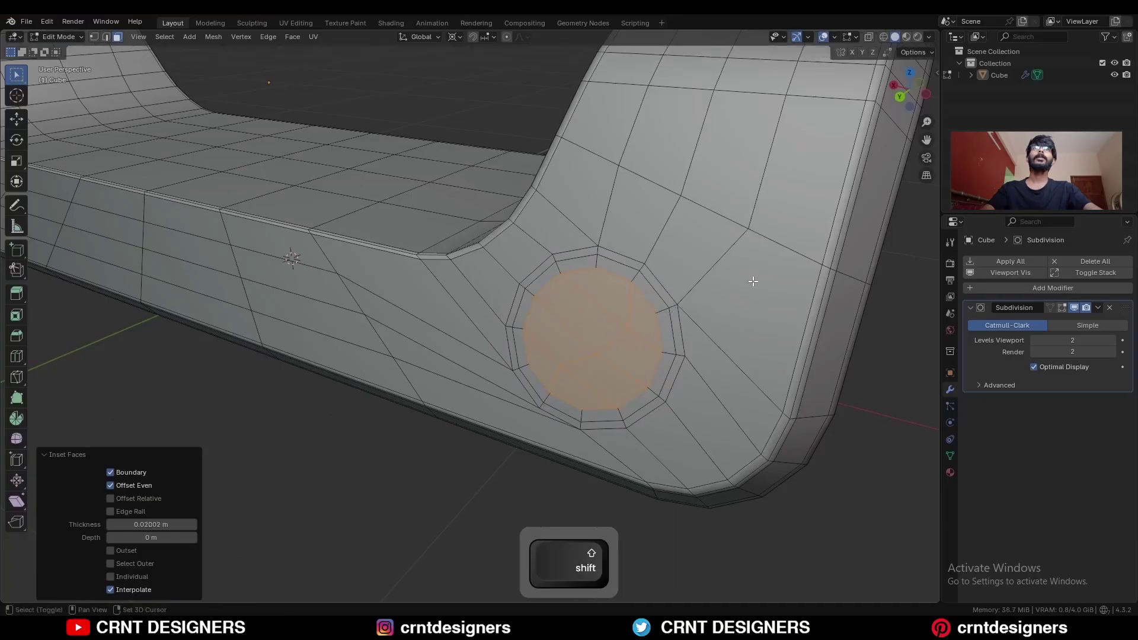
Sink the inner circular faces 0.04 m into the block with Shrink/Fatten and inset them once more.
{"action": "key", "text": "alt+s"}
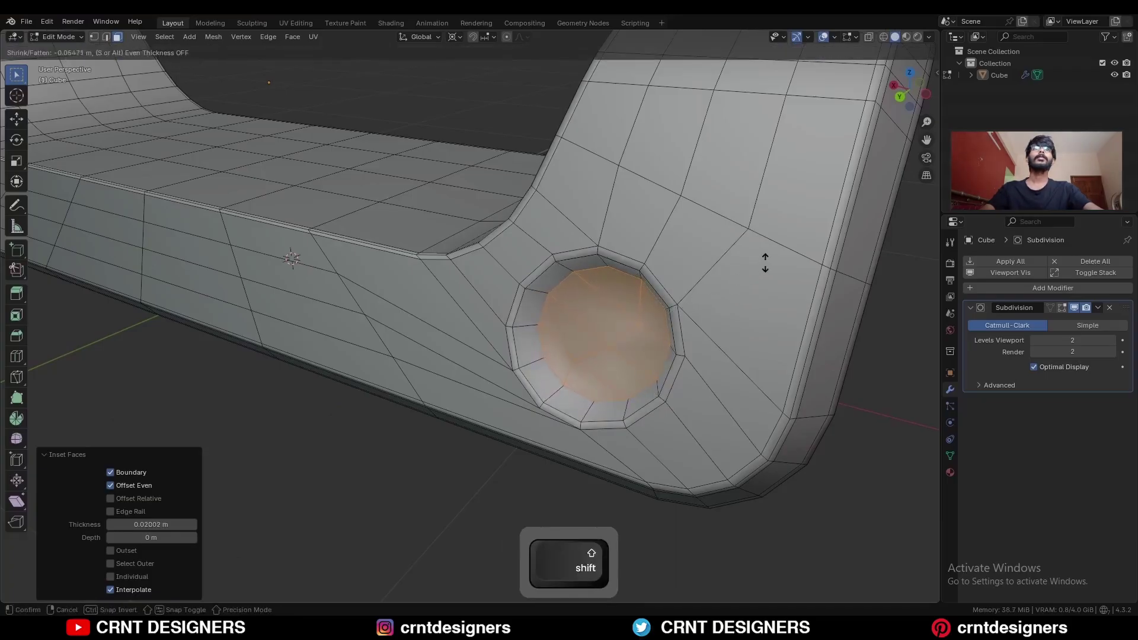
{"action": "left_click", "coordinate": [765, 263]}
{"action": "middle_click_drag", "start_coordinate": [765, 263], "coordinate": [680, 278]}
{"action": "key", "text": "i"}
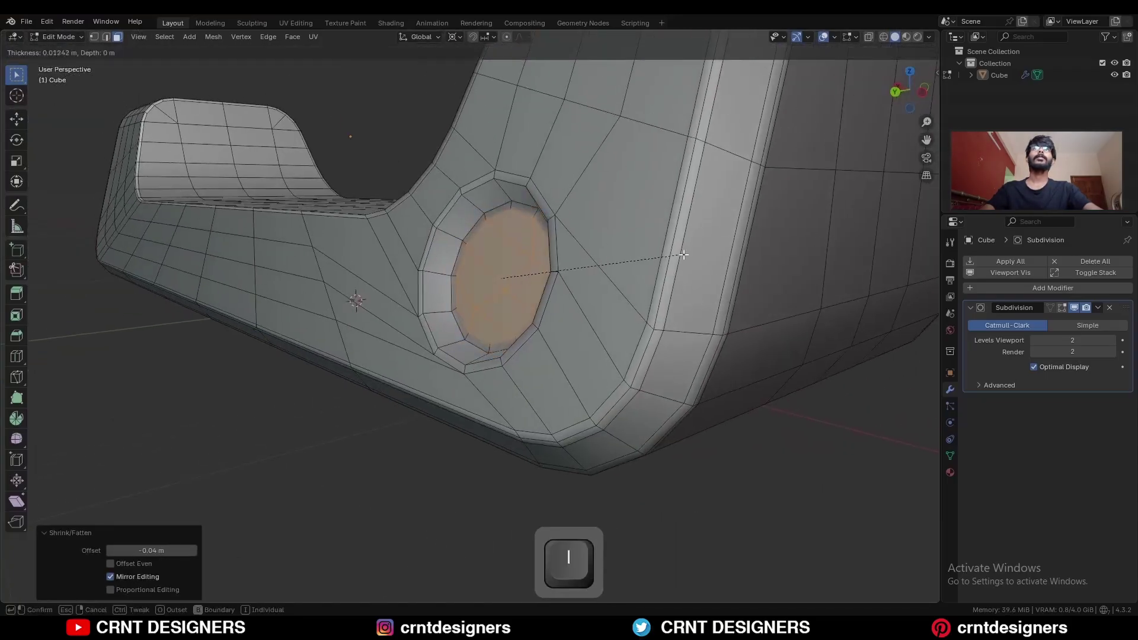
{"action": "left_click", "coordinate": [694, 251]}
Dissolve and delete the faces in the sunken circle's centre and close the opening with Grid Fill.
{"action": "key", "text": "ctrl+x"}
{"action": "middle_click_drag", "start_coordinate": [587, 269], "coordinate": [648, 274]}
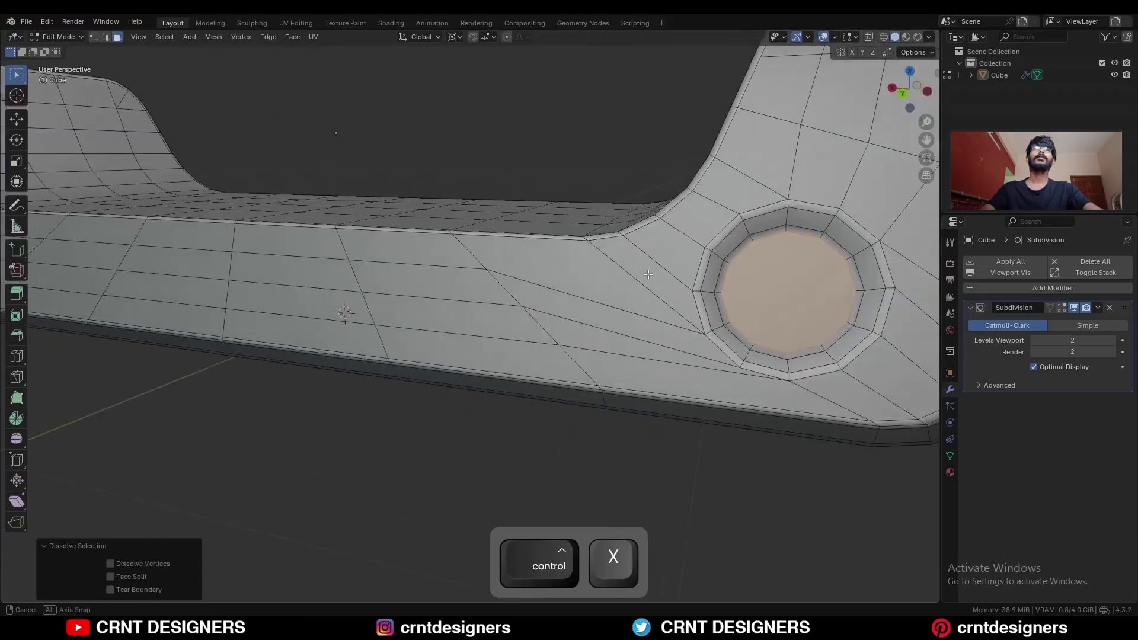
{"action": "middle_click_drag", "start_coordinate": [721, 283], "coordinate": [586, 296], "text": "shift"}
{"action": "key", "text": "x"}
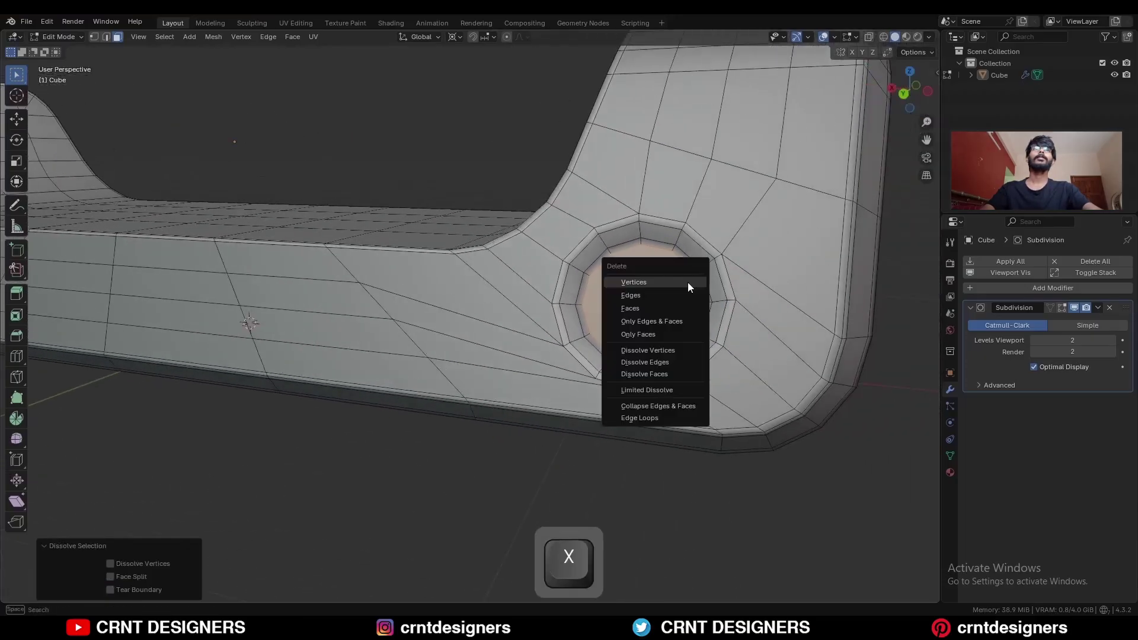
{"action": "left_click", "coordinate": [682, 301]}
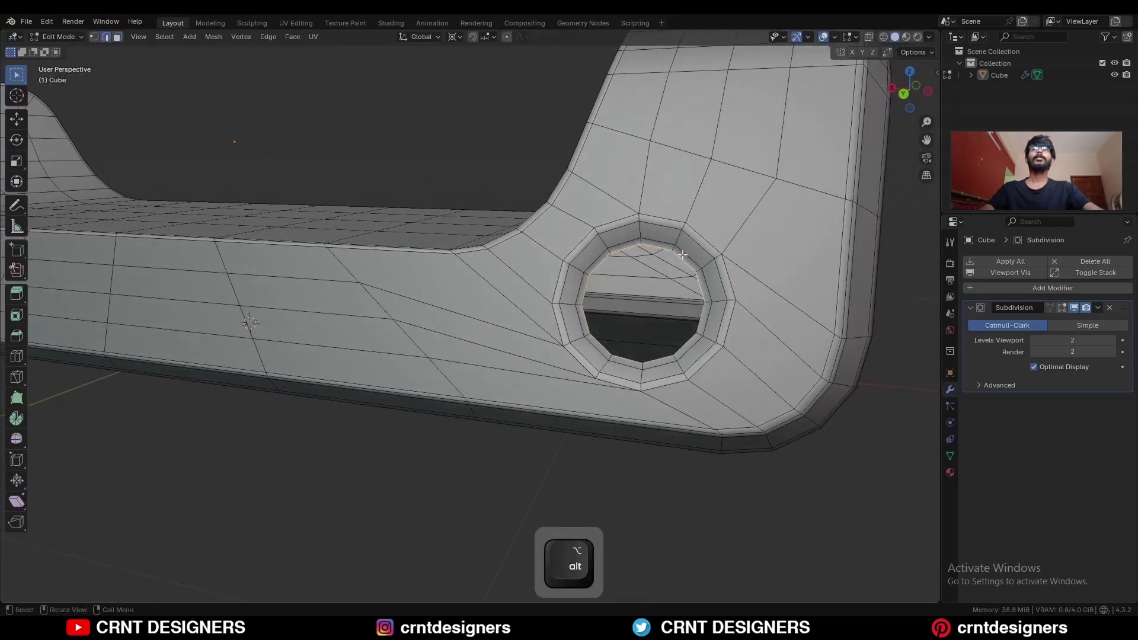
{"action": "left_click", "coordinate": [290, 37]}
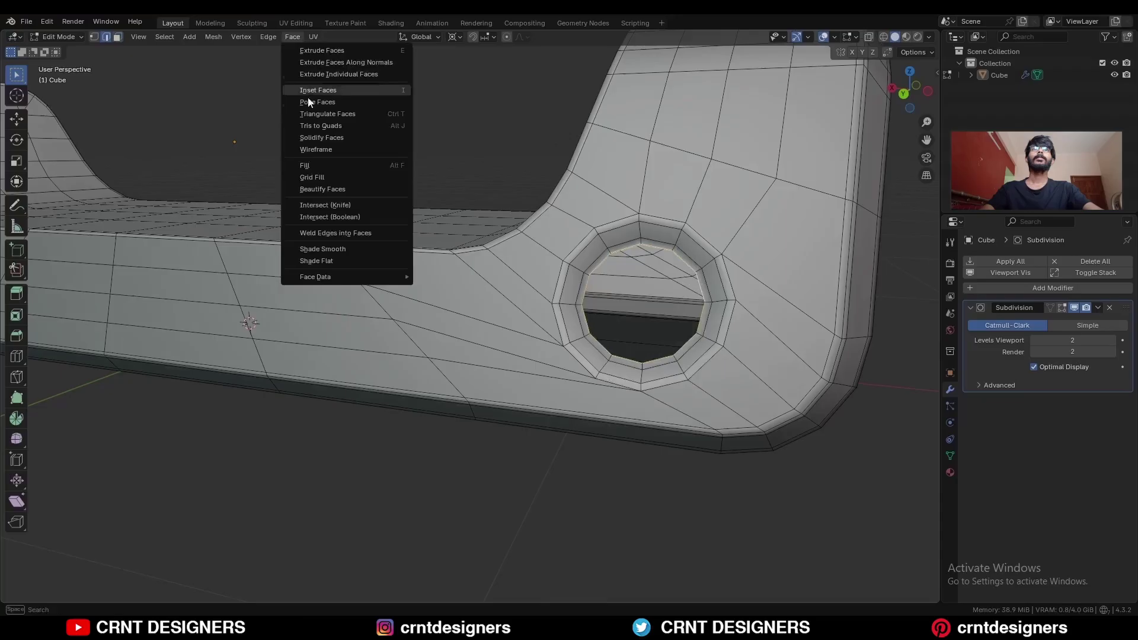
{"action": "left_click", "coordinate": [316, 177]}
Add two supporting edge loops to the circular pocket's wall, one near the outer rim and one near the floor.
{"action": "scroll", "coordinate": [652, 267], "scroll_direction": "up", "scroll_amount": 4}
{"action": "key", "text": "ctrl+r"}
{"action": "left_click", "coordinate": [788, 216]}
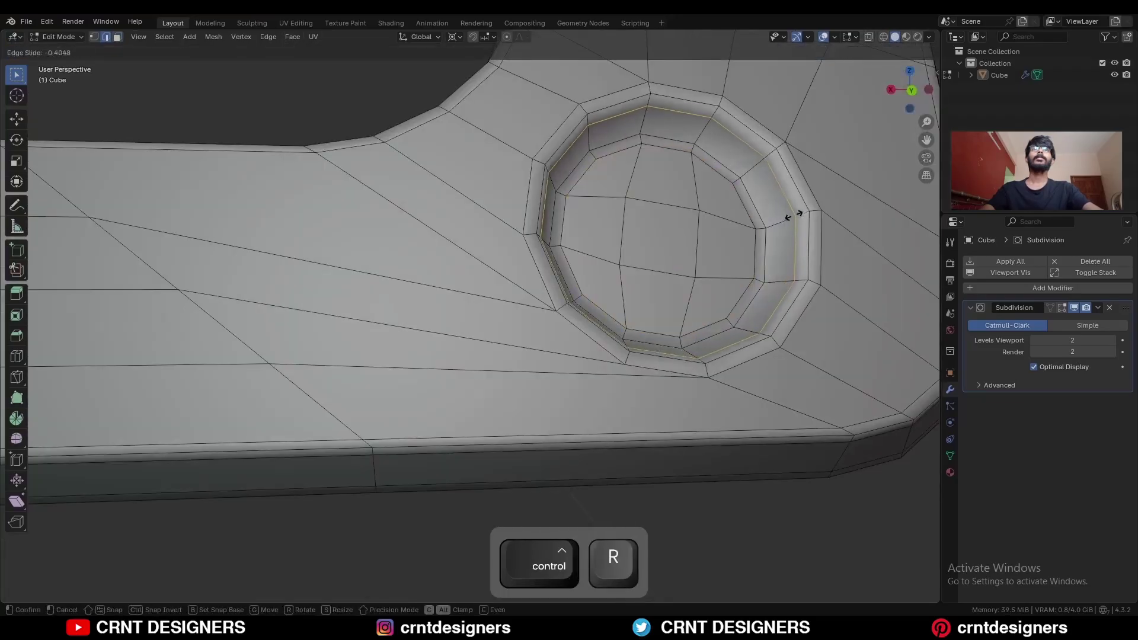
{"action": "left_click", "coordinate": [796, 214]}
{"action": "key", "text": "ctrl+r"}
{"action": "left_click", "coordinate": [786, 221]}
{"action": "left_click", "coordinate": [776, 229]}
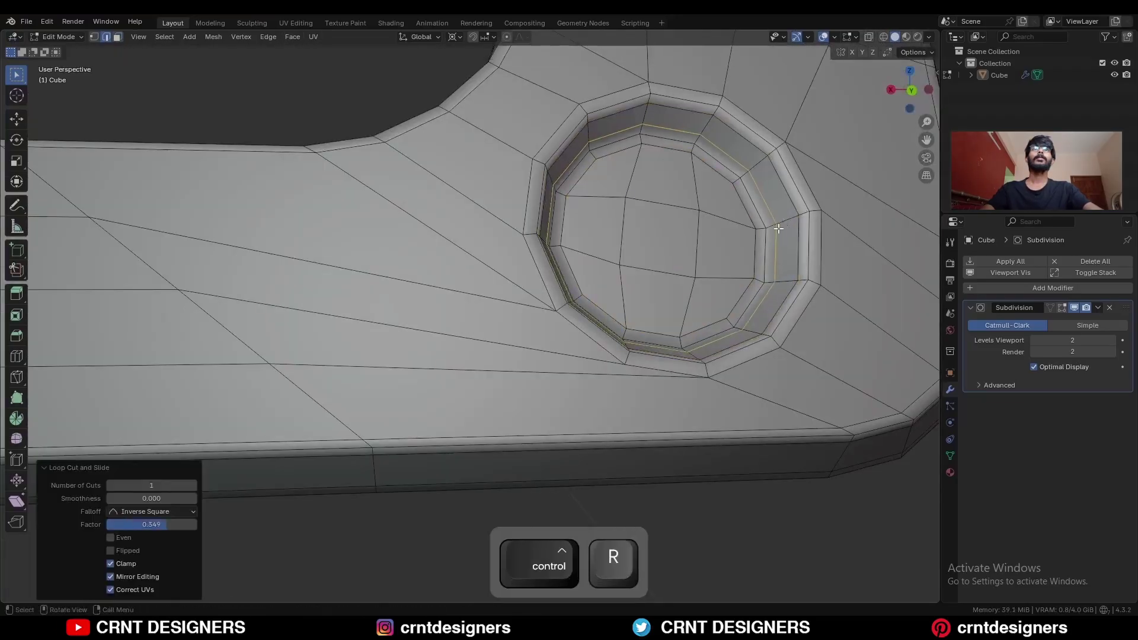
Select the grid-filled faces on the pocket floor and move them outward by 0.0195 m with Shrink/Fatten.
{"action": "key", "text": "Tab"}
{"action": "key", "text": "Tab"}
{"action": "key", "text": "ctrl+KP_1"}
{"action": "left_click_drag", "start_coordinate": [649, 293], "coordinate": [600, 326]}
{"action": "middle_click_drag", "start_coordinate": [599, 326], "coordinate": [658, 279]}
{"action": "middle_click_drag", "start_coordinate": [658, 278], "coordinate": [686, 274]}
{"action": "key", "text": "alt+s"}
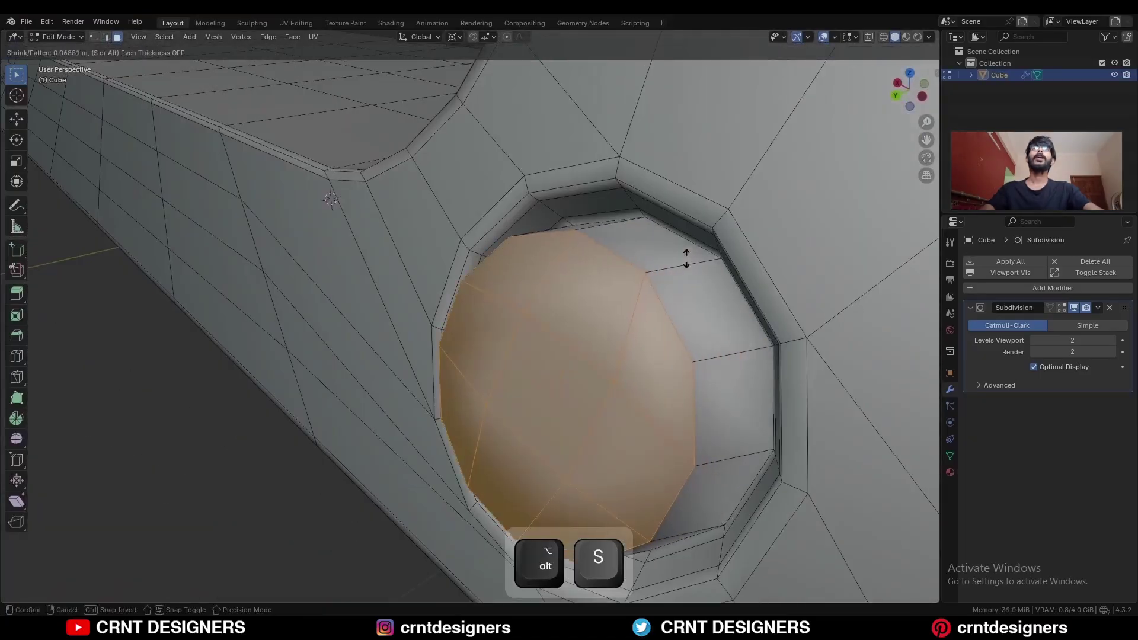
{"action": "left_click", "coordinate": [702, 351]}
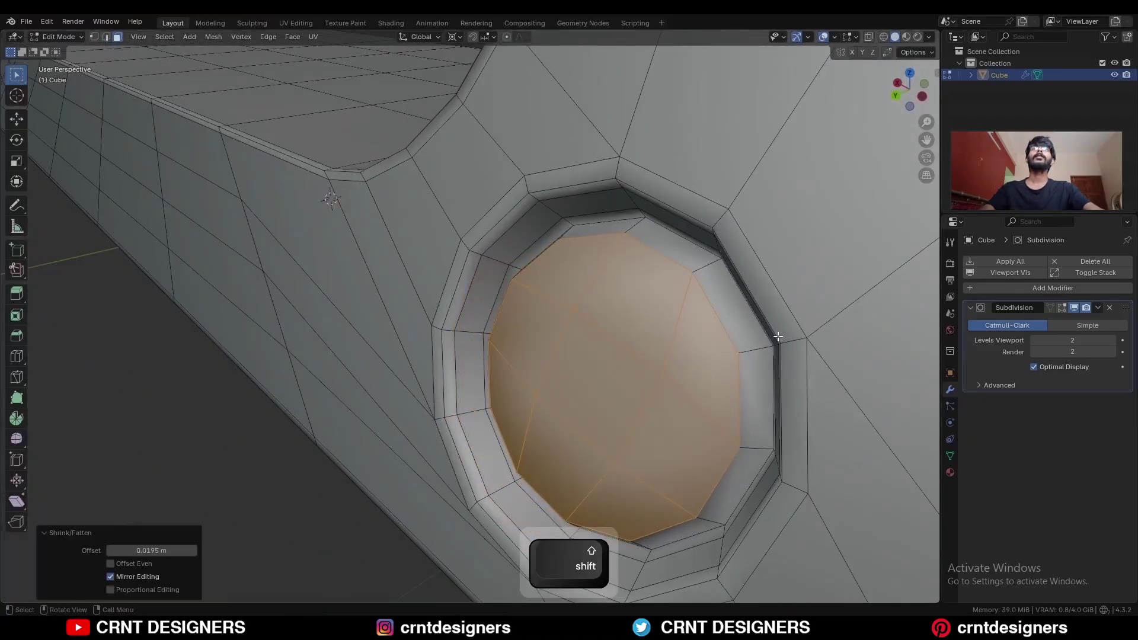
Inset the pocket's raised centre faces by about 0.0075 m and add two loop cuts to the ring around them.
{"action": "key", "text": "i"}
{"action": "left_click", "coordinate": [751, 347]}
{"action": "middle_click_drag", "start_coordinate": [752, 347], "coordinate": [735, 314]}
{"action": "key", "text": "ctrl+r"}
{"action": "left_click", "coordinate": [733, 309]}
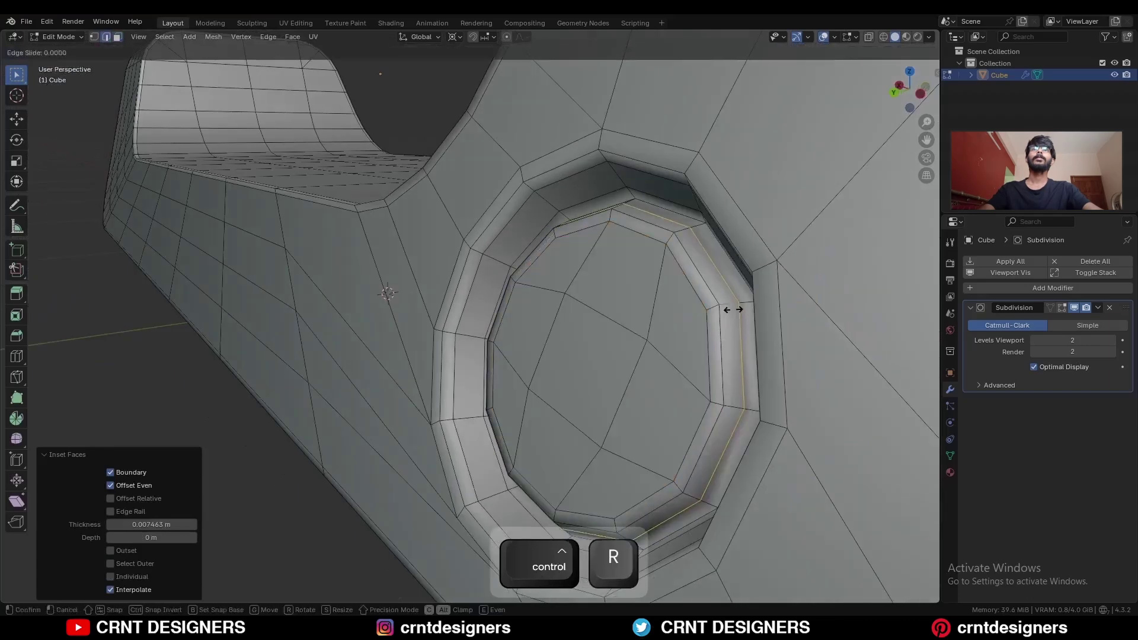
{"action": "right_click", "coordinate": [738, 299]}
{"action": "left_click", "coordinate": [194, 486]}
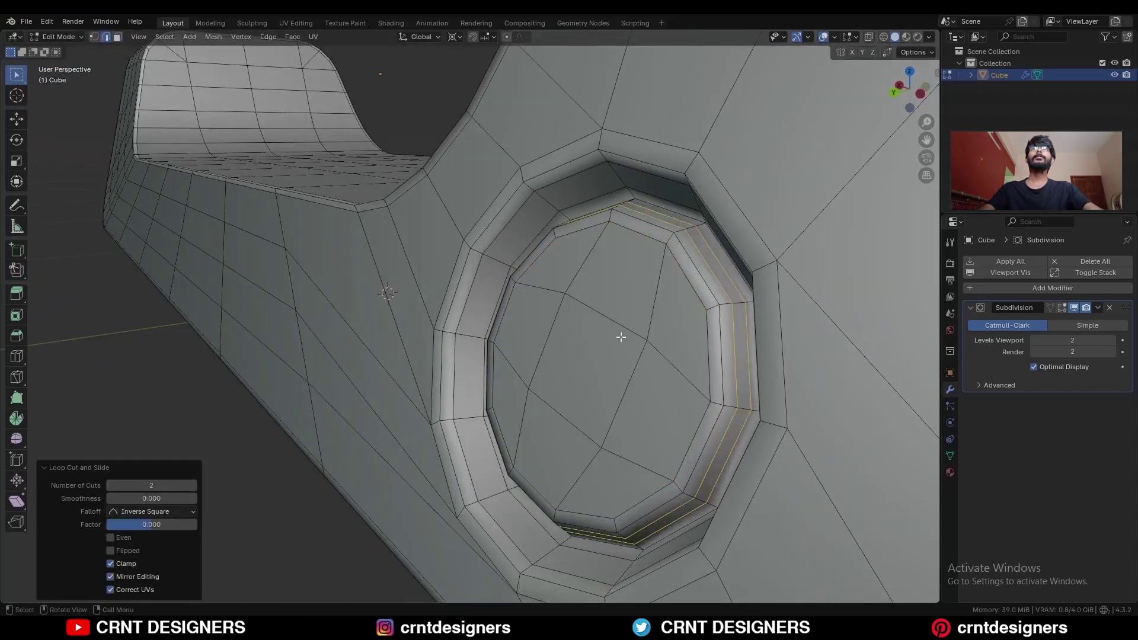
Examine the smoothed block and its wireframe from the front, top, right and perspective views.
{"action": "key", "text": "Tab"}
{"action": "middle_click_drag", "start_coordinate": [620, 336], "coordinate": [657, 380]}
{"action": "key", "text": "alt+shift+z"}
{"action": "key", "text": "KP_1"}
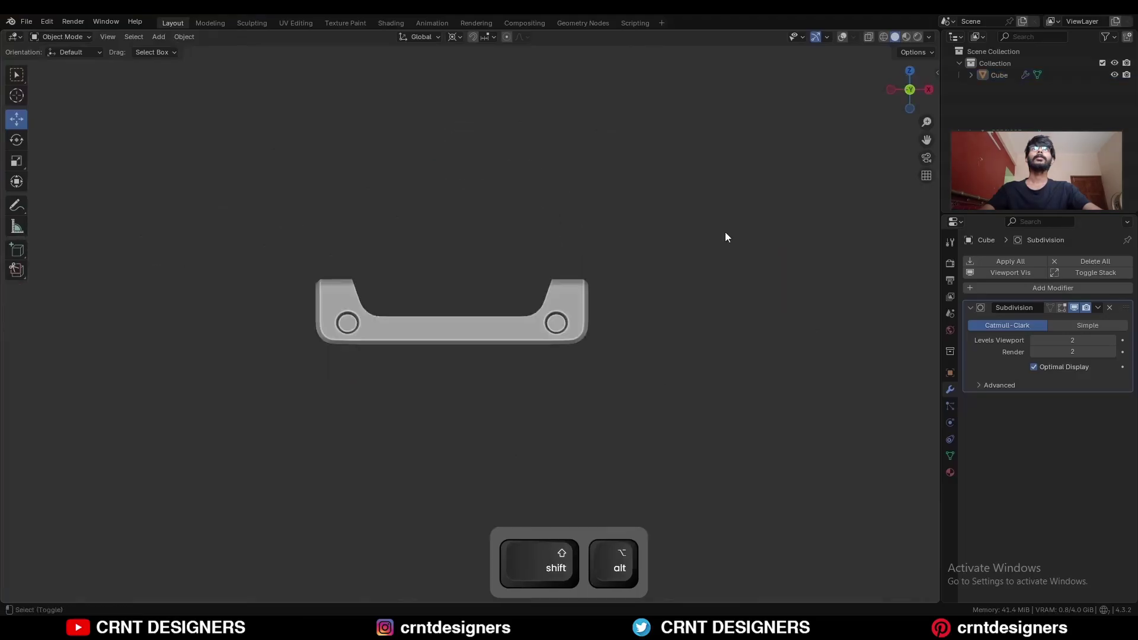
{"action": "key", "text": "shift+alt+z"}
{"action": "middle_click_drag", "start_coordinate": [567, 285], "coordinate": [591, 194], "text": "ctrl"}
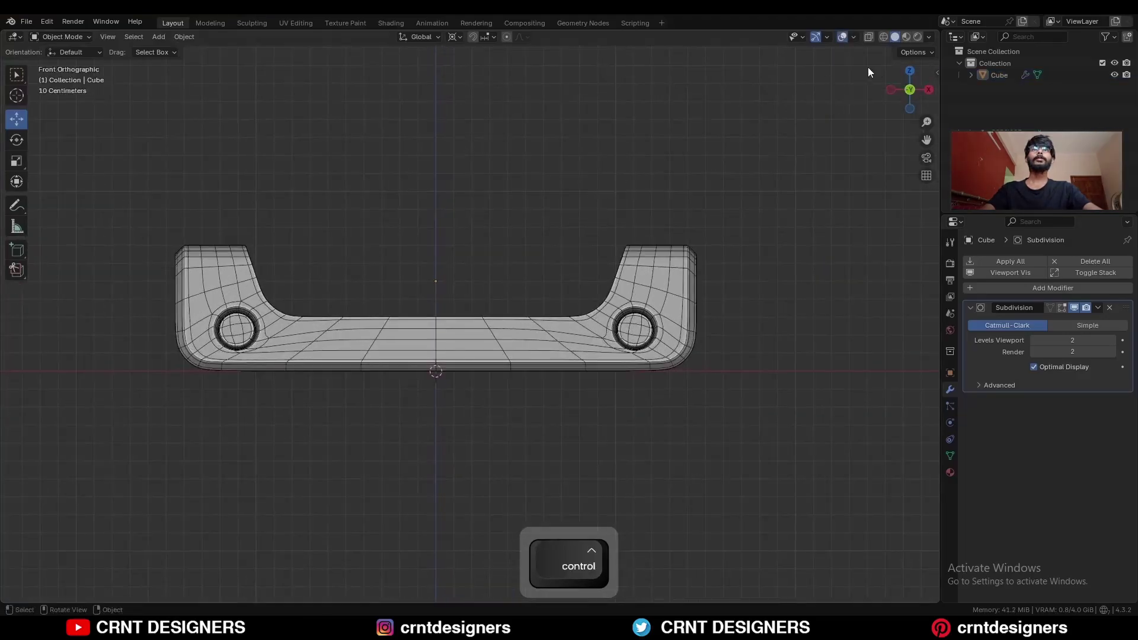
{"action": "left_click", "coordinate": [910, 70]}
{"action": "middle_click_drag", "start_coordinate": [780, 202], "coordinate": [635, 237], "text": "shift"}
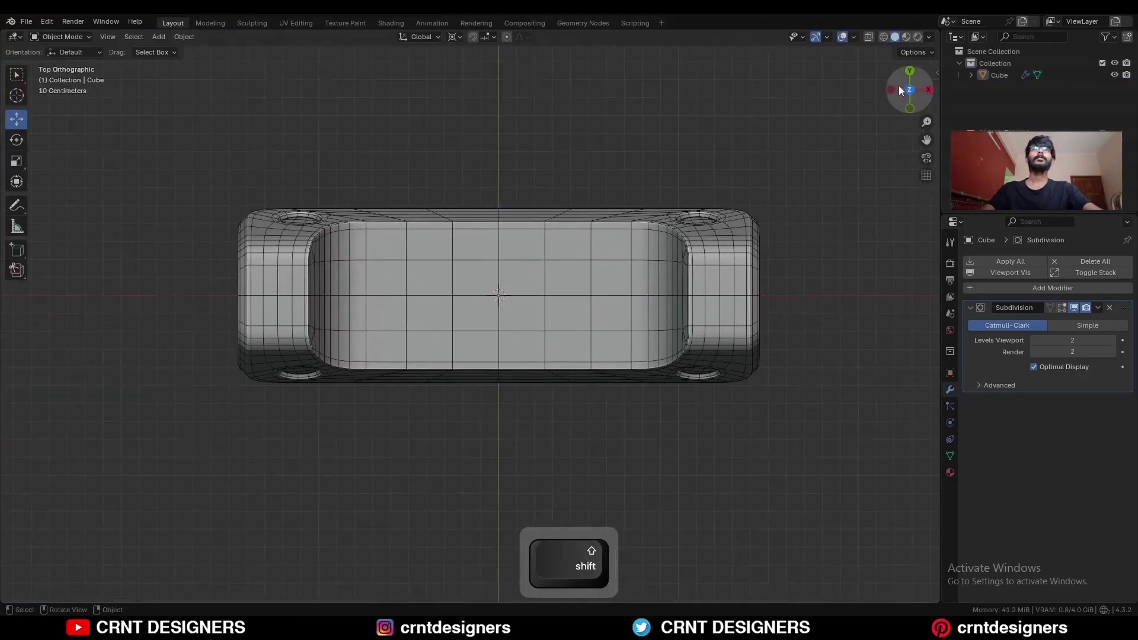
{"action": "left_click", "coordinate": [929, 89]}
{"action": "key", "text": "shift+alt+z"}
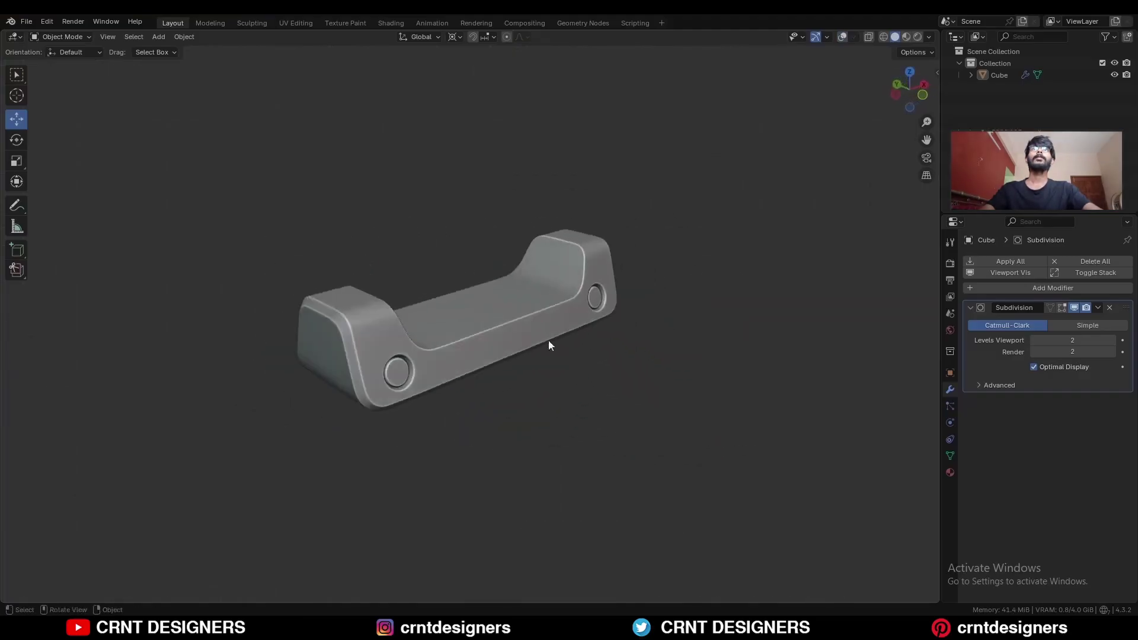
{"action": "key", "text": "shift+alt+z"}
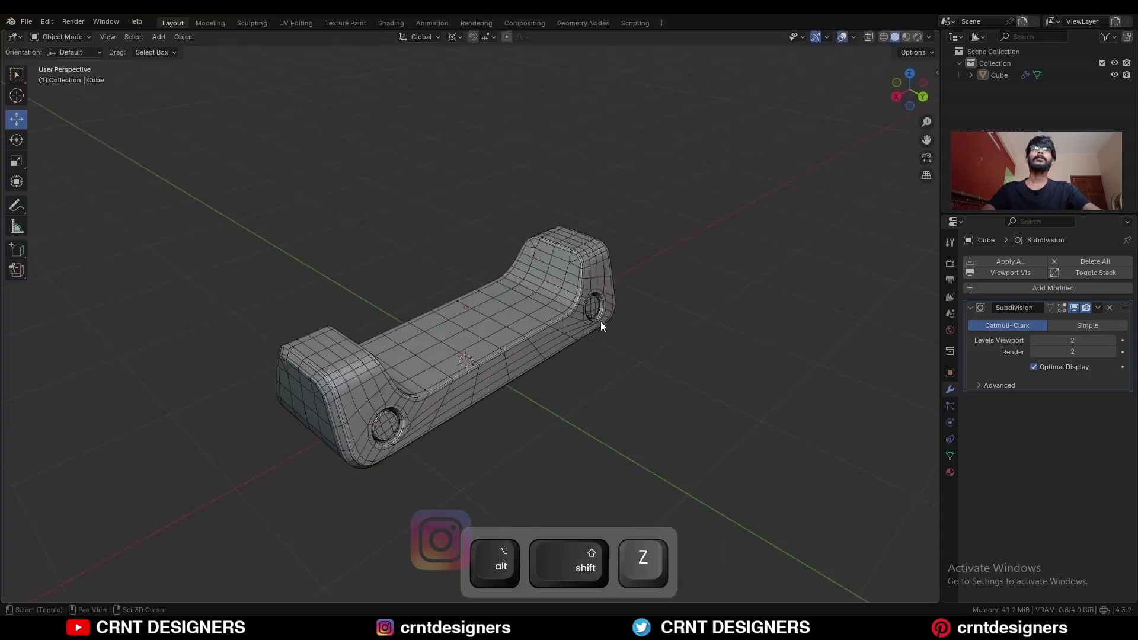